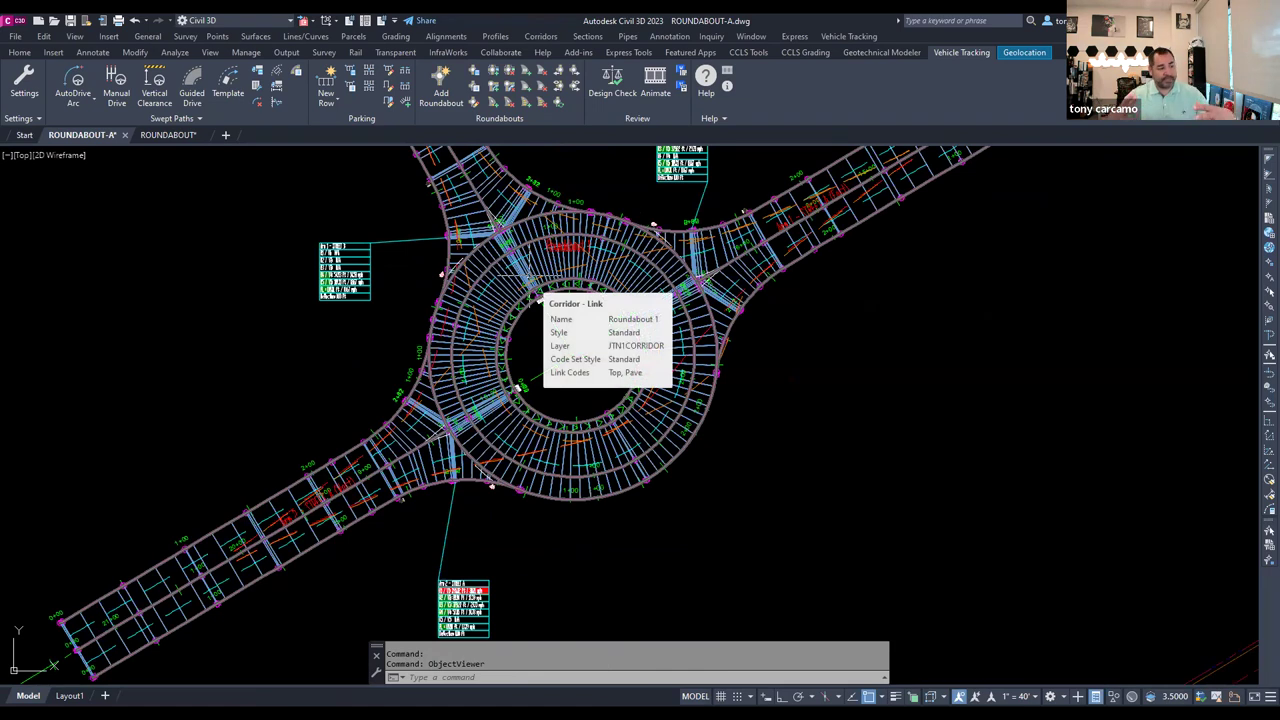
{"action": "middle_click_drag", "start_coordinate": [560, 380], "coordinate": [591, 384]}
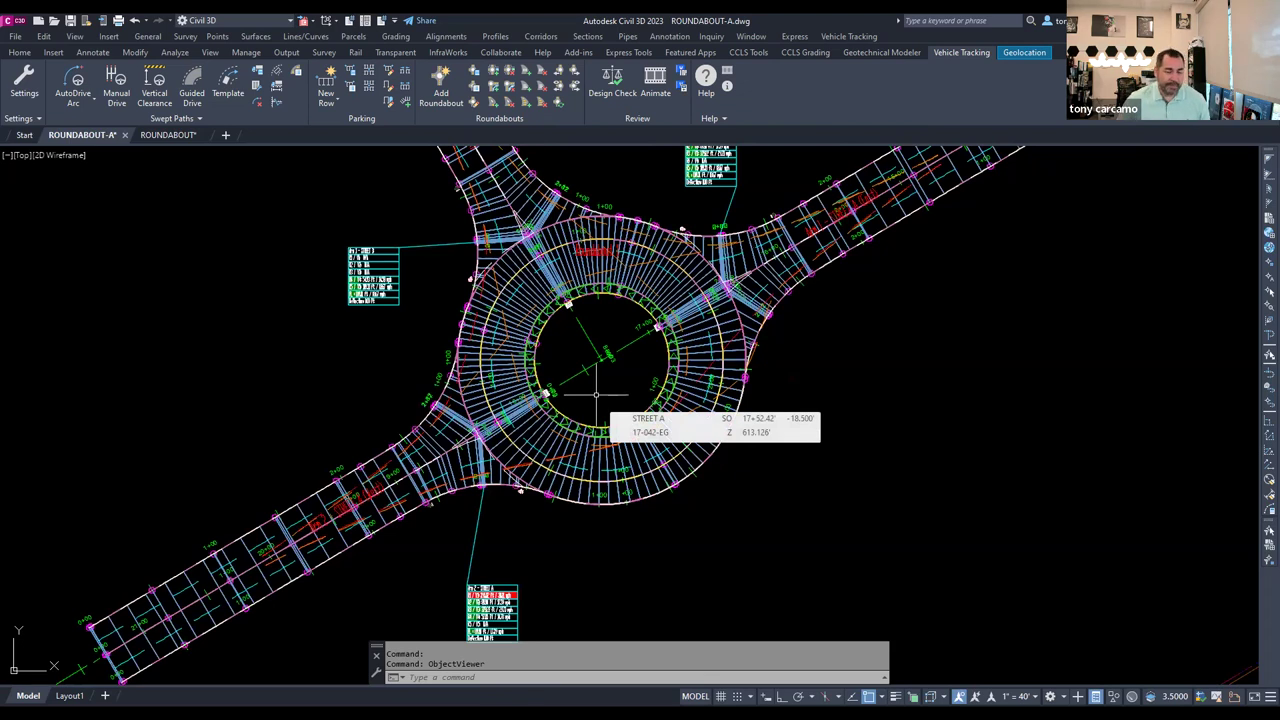
{"action": "scroll", "coordinate": [596, 395], "scroll_direction": "down", "scroll_amount": 5}
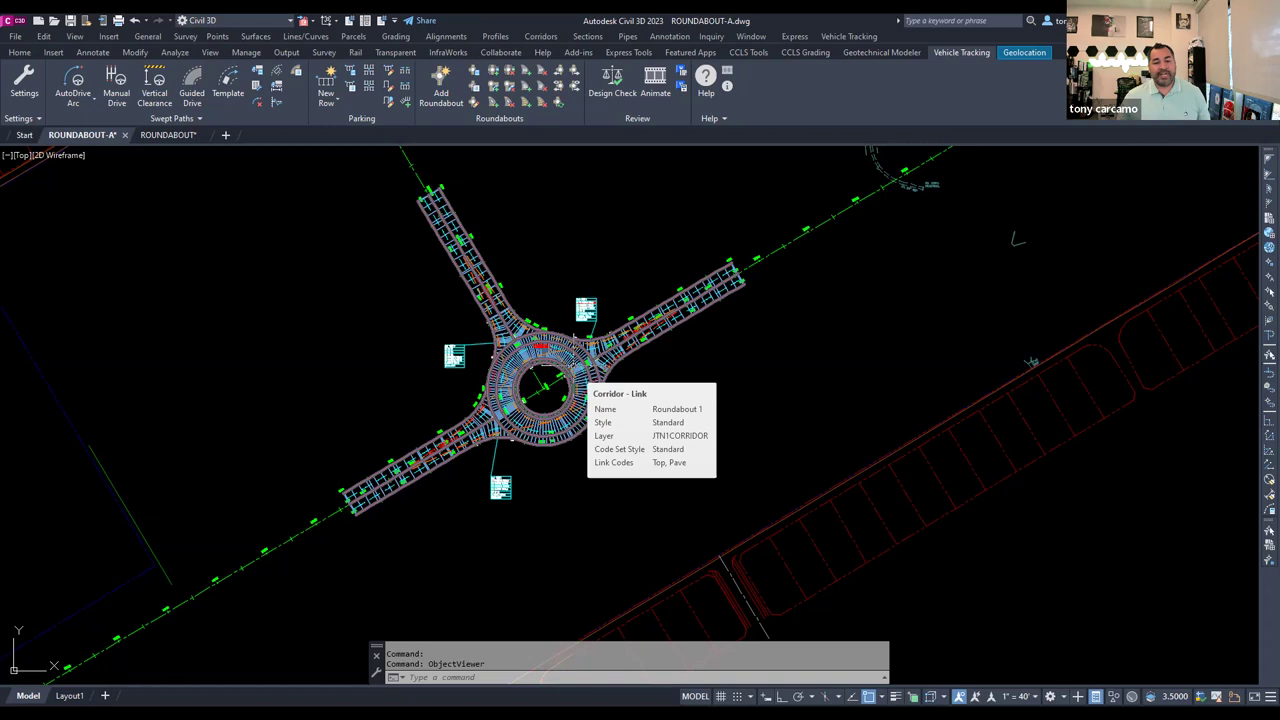
{"action": "middle_click_drag", "start_coordinate": [600, 218], "coordinate": [636, 211]}
{"action": "key", "text": "Escape"}
{"action": "scroll", "coordinate": [652, 250], "scroll_direction": "up", "scroll_amount": 4}
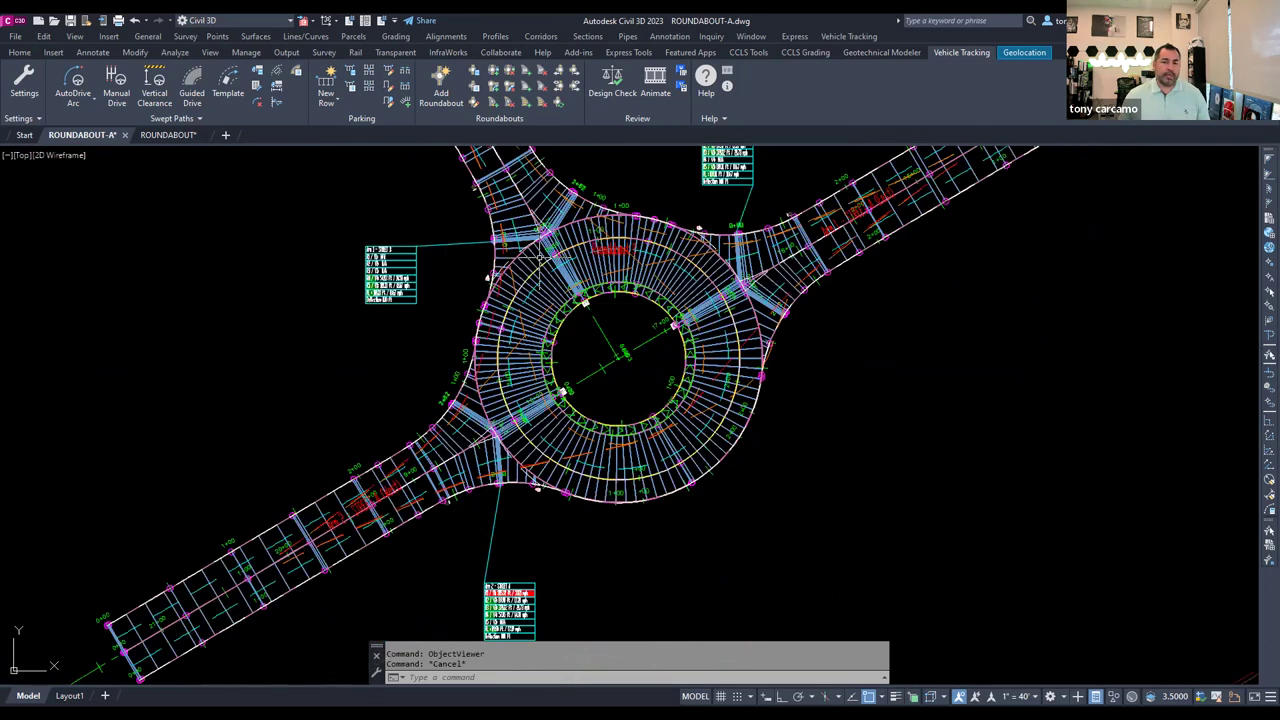
{"action": "middle_click_drag", "start_coordinate": [540, 258], "coordinate": [542, 292]}
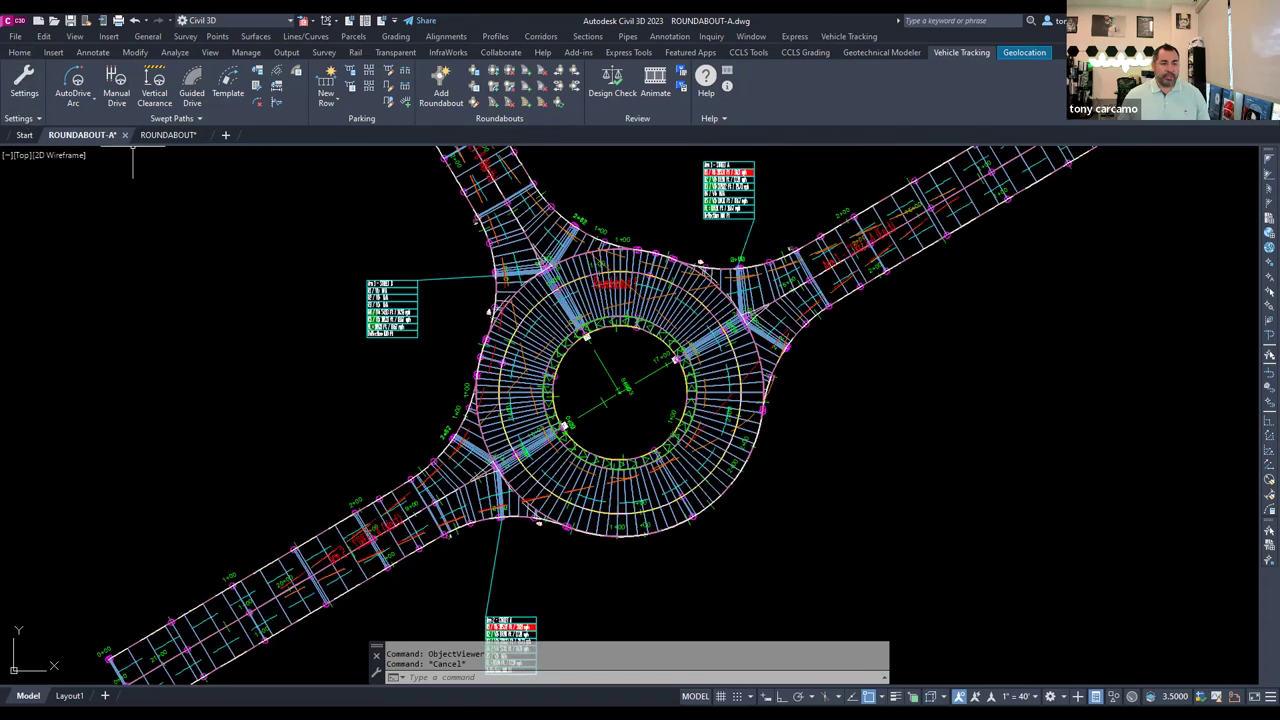
In the ROUNDABOUT drawing's Vehicle Tracking drawing settings, rename the style "Copy of Light Colors for Dark Backgrounds" to CCLS.
{"action": "left_click", "coordinate": [168, 134]}
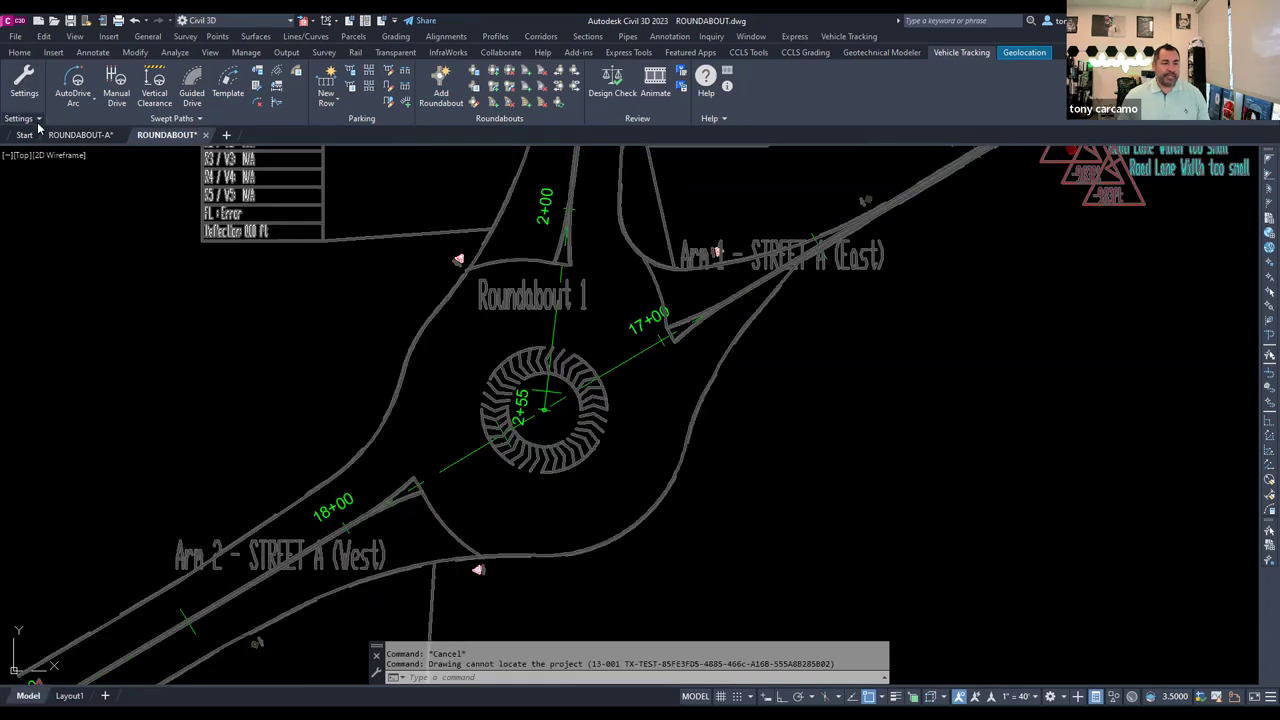
{"action": "left_click", "coordinate": [39, 118]}
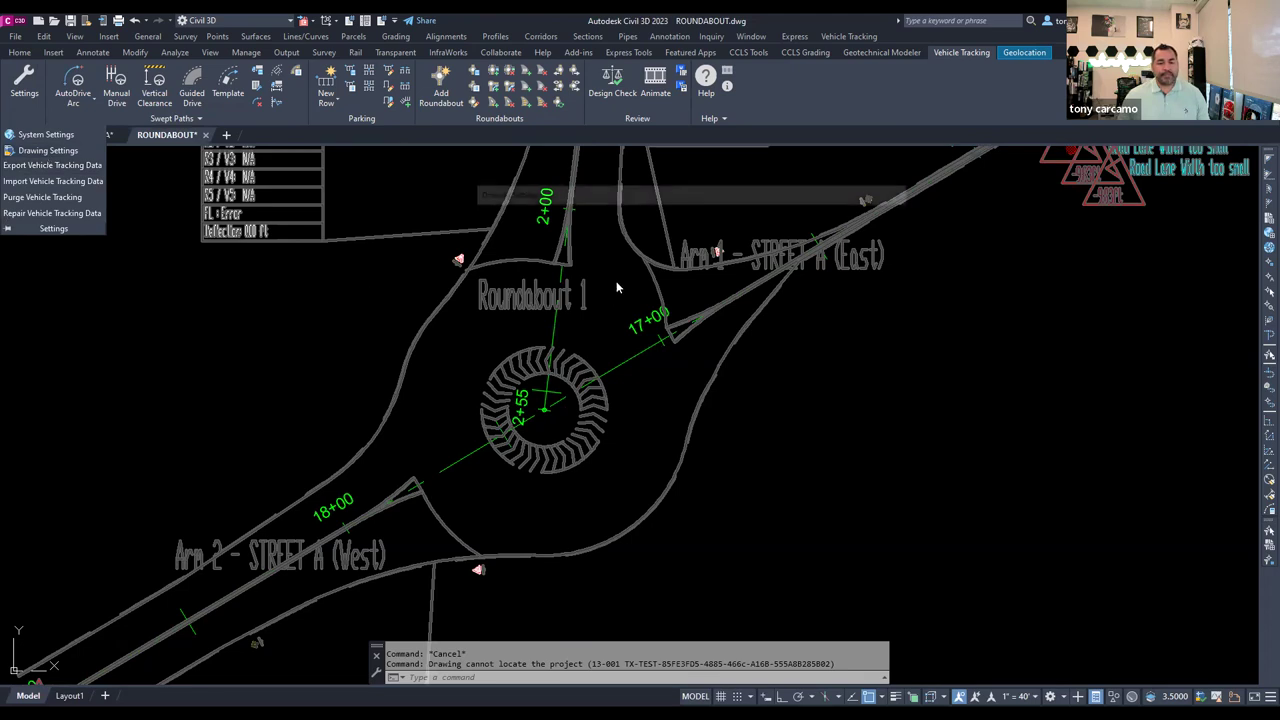
{"action": "left_click", "coordinate": [496, 241]}
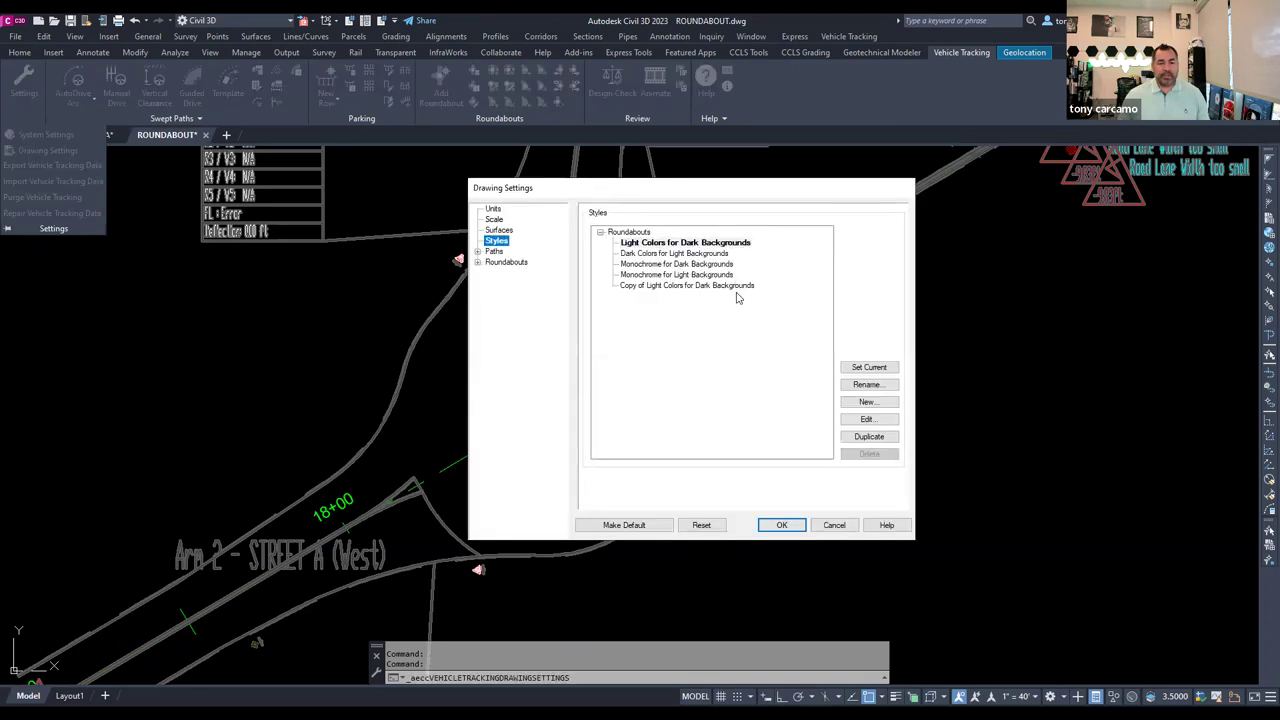
{"action": "left_click", "coordinate": [650, 244]}
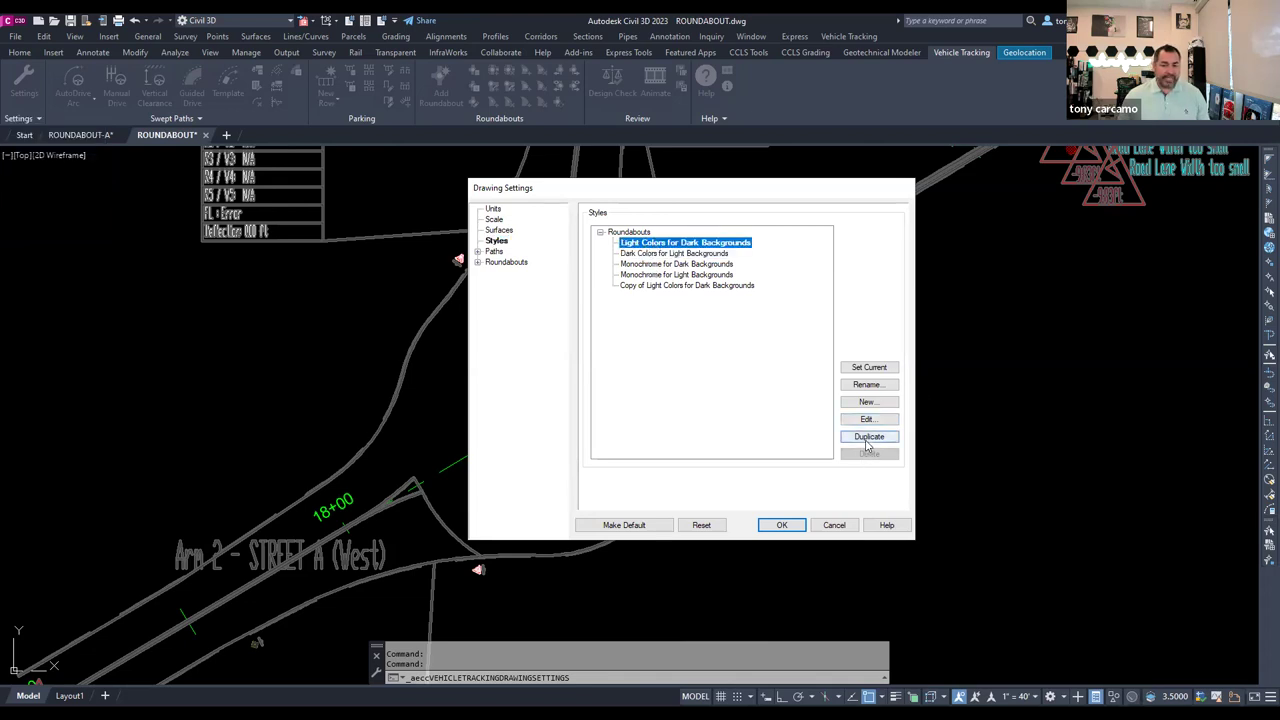
{"action": "left_click", "coordinate": [676, 286]}
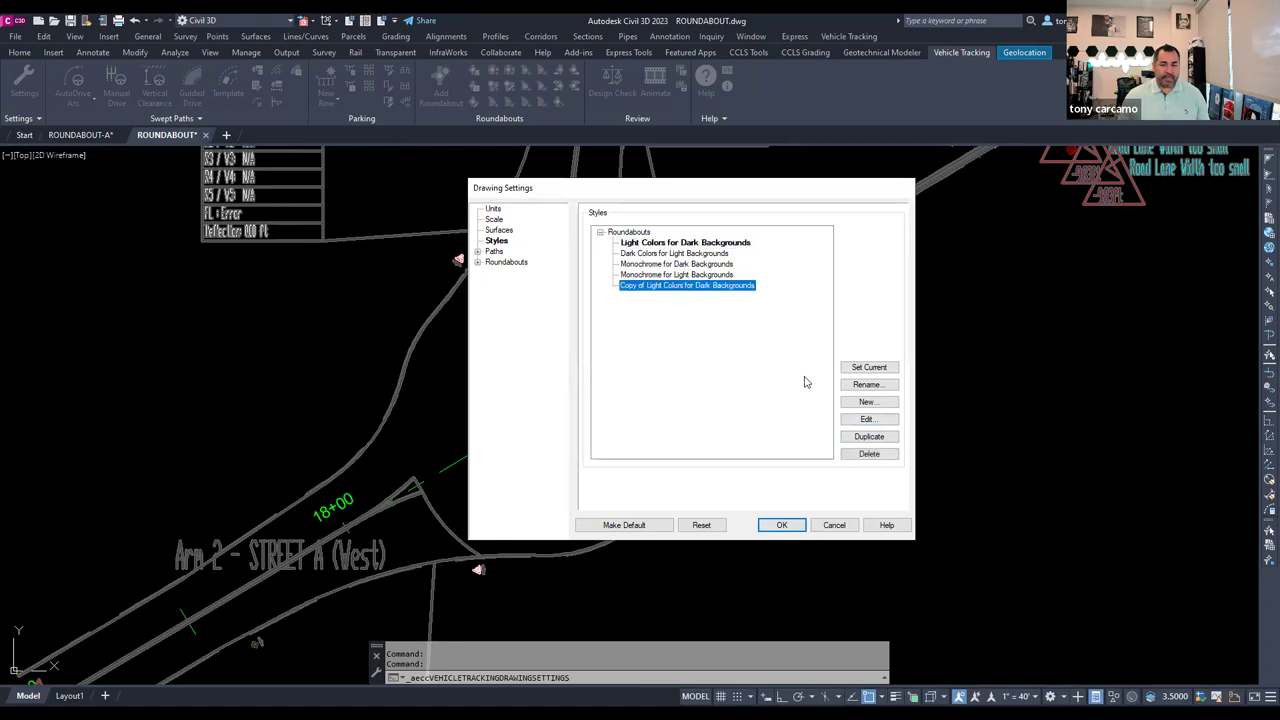
{"action": "left_click", "coordinate": [879, 389]}
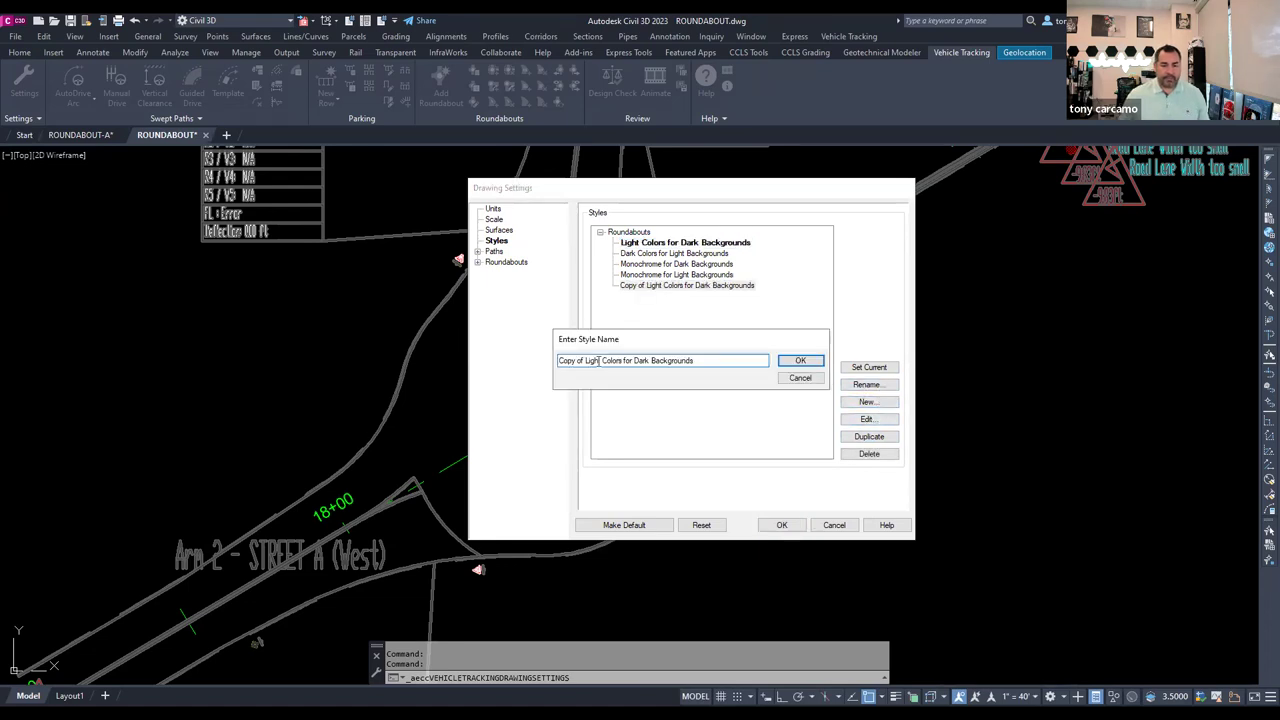
{"action": "triple_click", "coordinate": [709, 365]}
{"action": "type", "text": "c"}
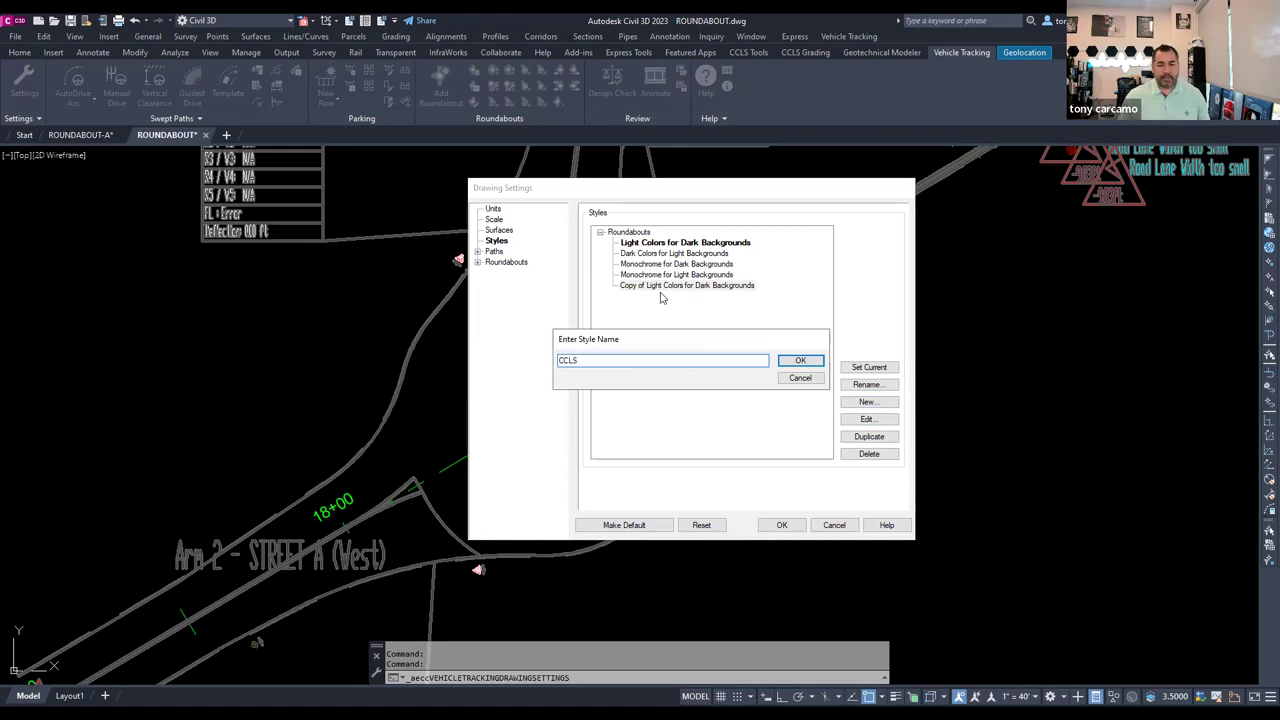
{"action": "left_click", "coordinate": [800, 360]}
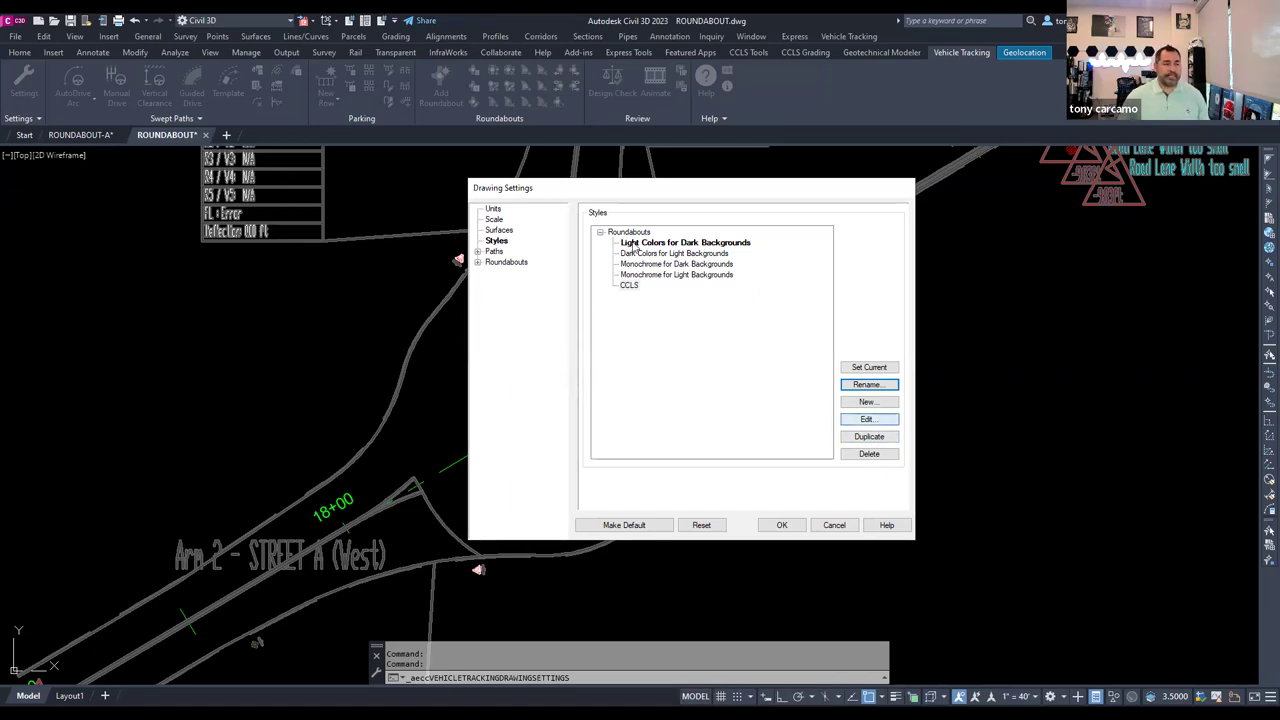
Examine the line, color, layer and linetype assignments of the CCLS roundabout style, and leave the drawing settings without saving.
{"action": "key", "text": "Return"}
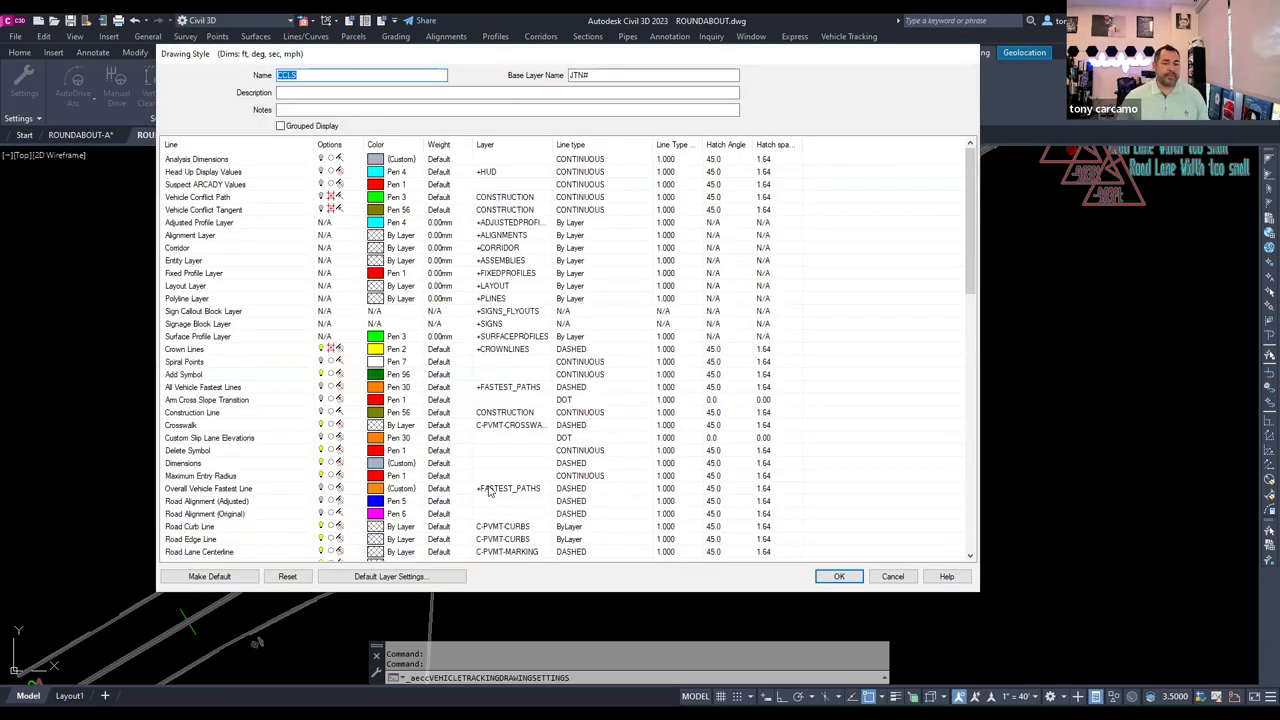
{"action": "scroll", "coordinate": [200, 395], "scroll_direction": "down", "scroll_amount": 9}
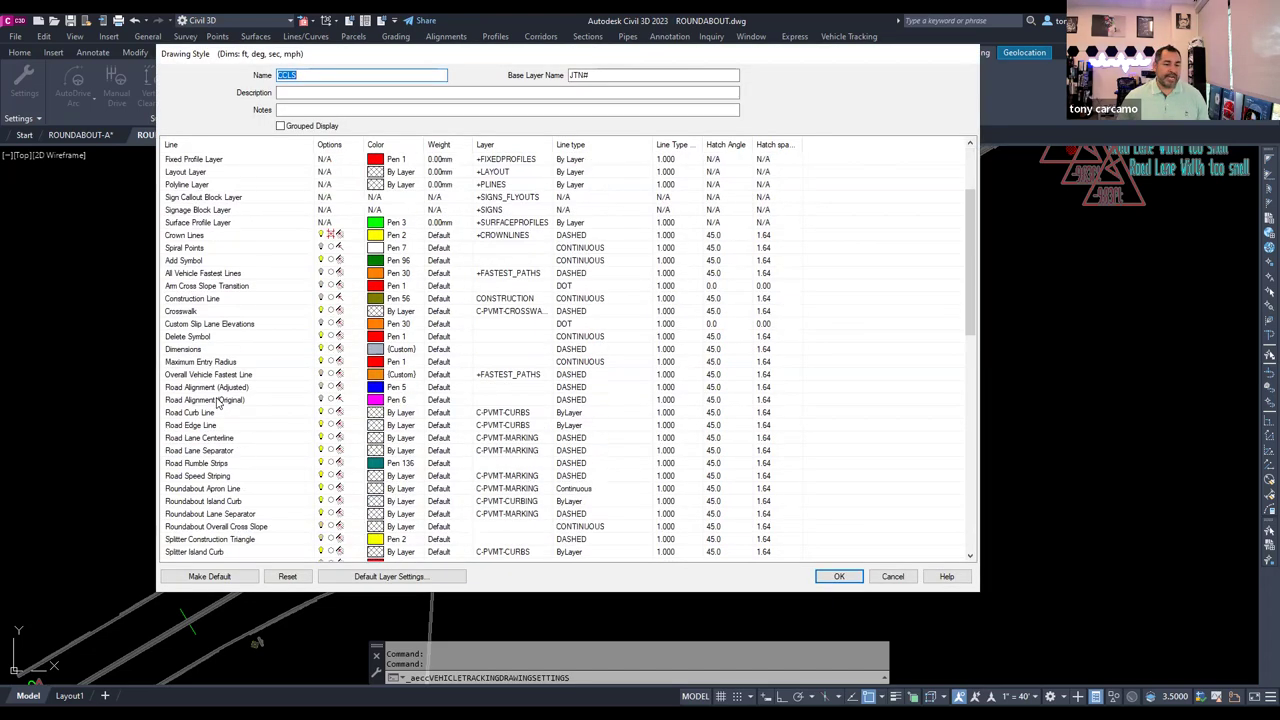
{"action": "scroll", "coordinate": [226, 372], "scroll_direction": "down", "scroll_amount": 3}
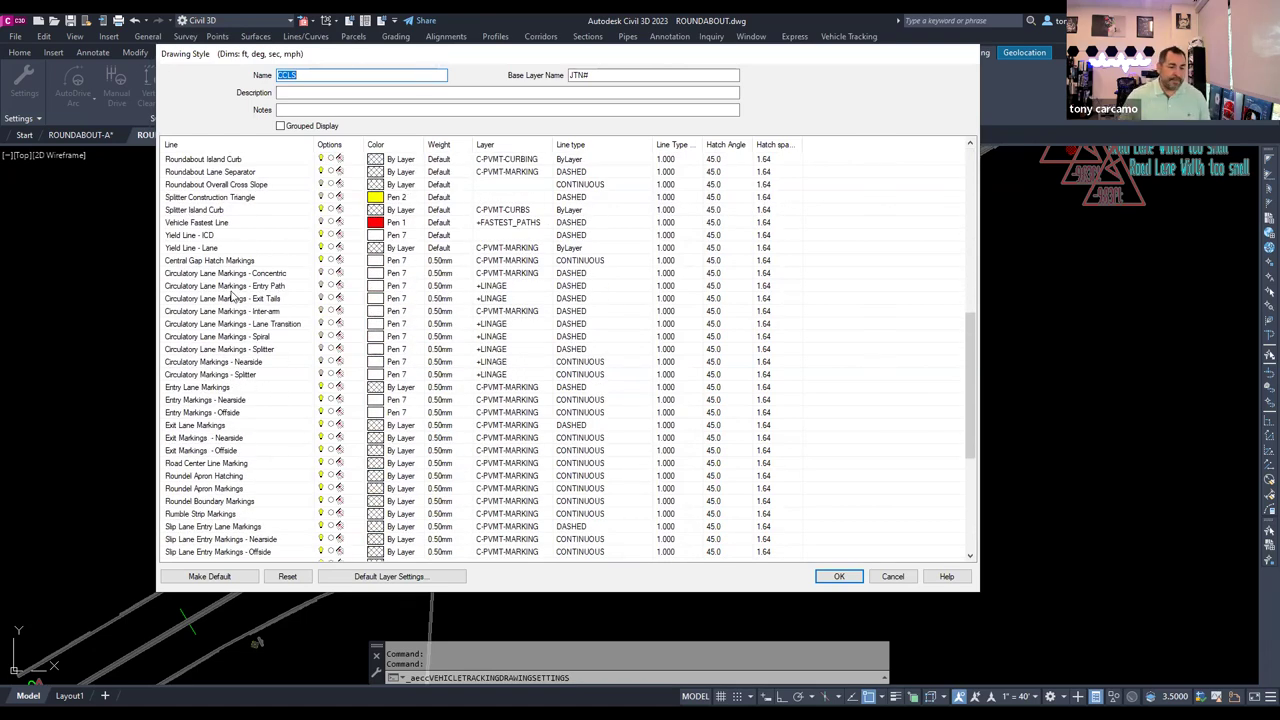
{"action": "left_click", "coordinate": [238, 389]}
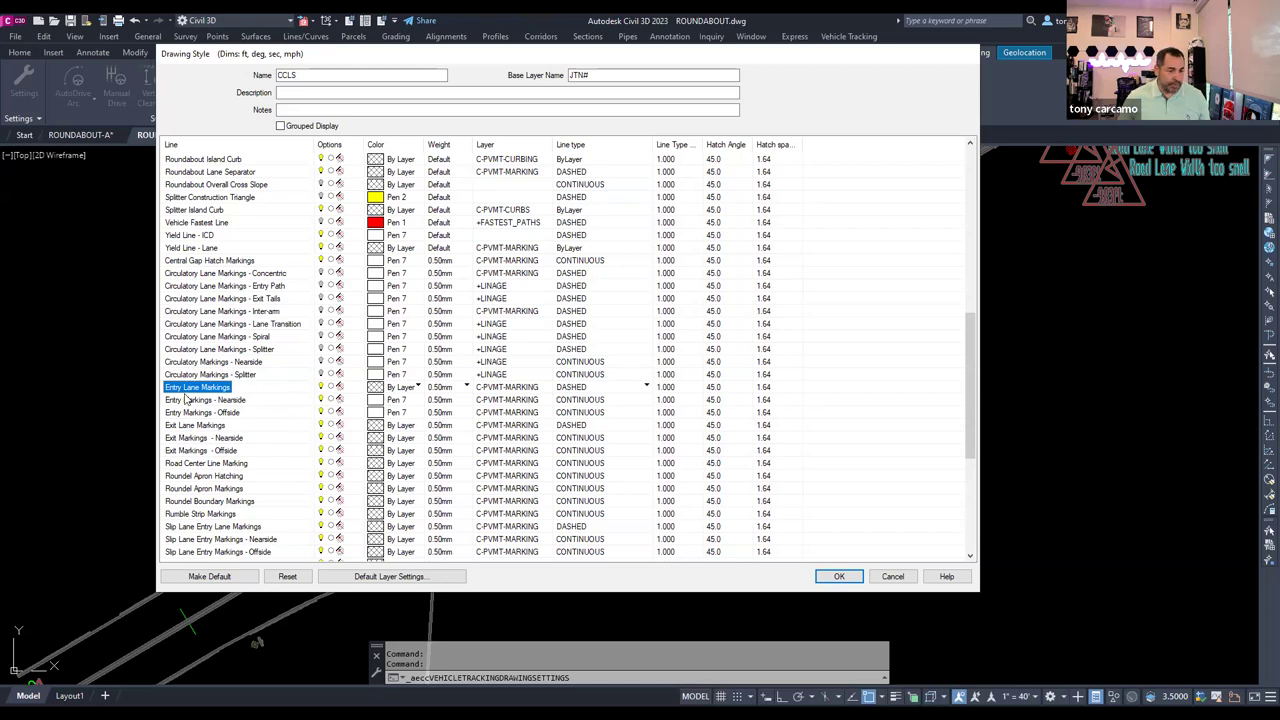
{"action": "scroll", "coordinate": [228, 402], "scroll_direction": "down", "scroll_amount": 5}
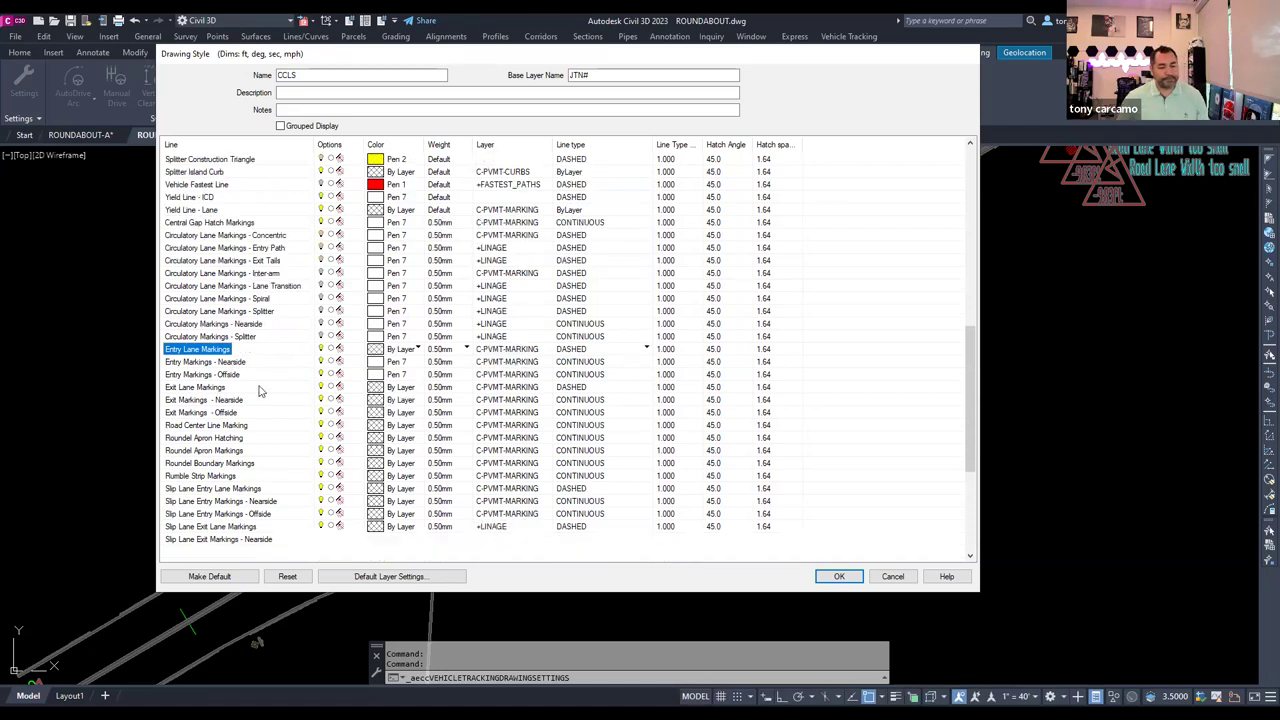
{"action": "scroll", "coordinate": [265, 388], "scroll_direction": "down", "scroll_amount": 2}
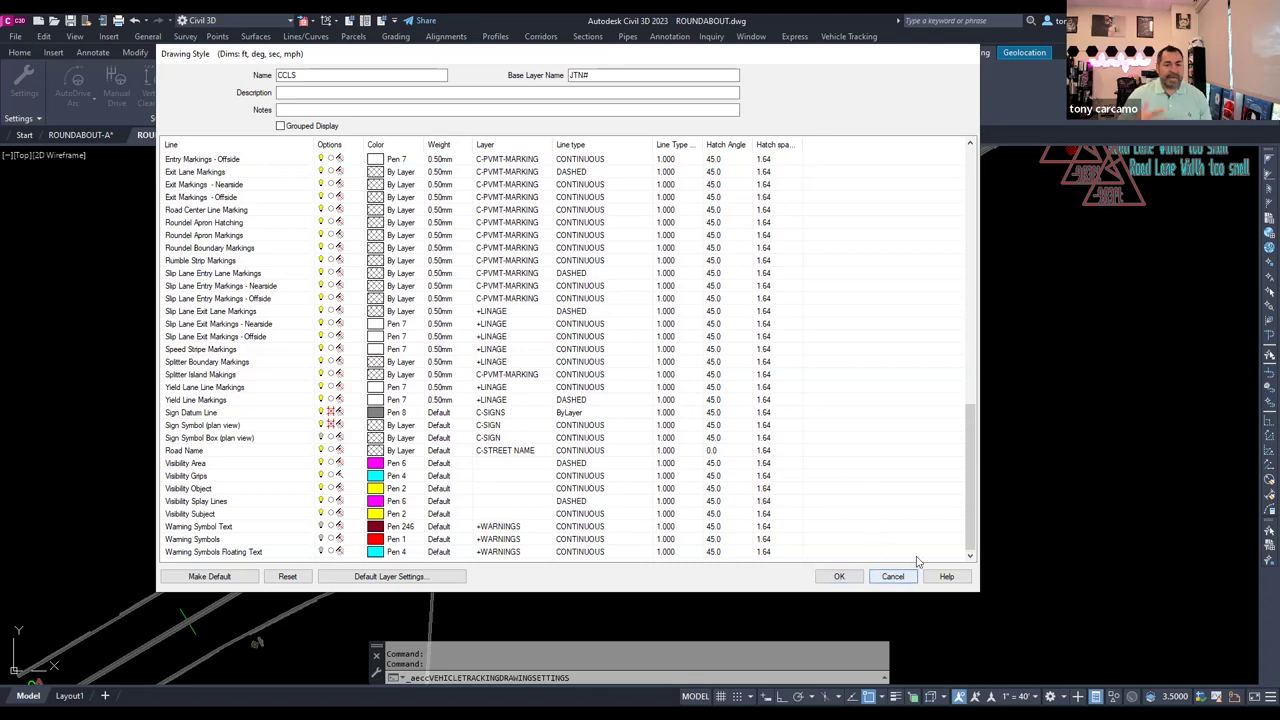
{"action": "left_click", "coordinate": [893, 577]}
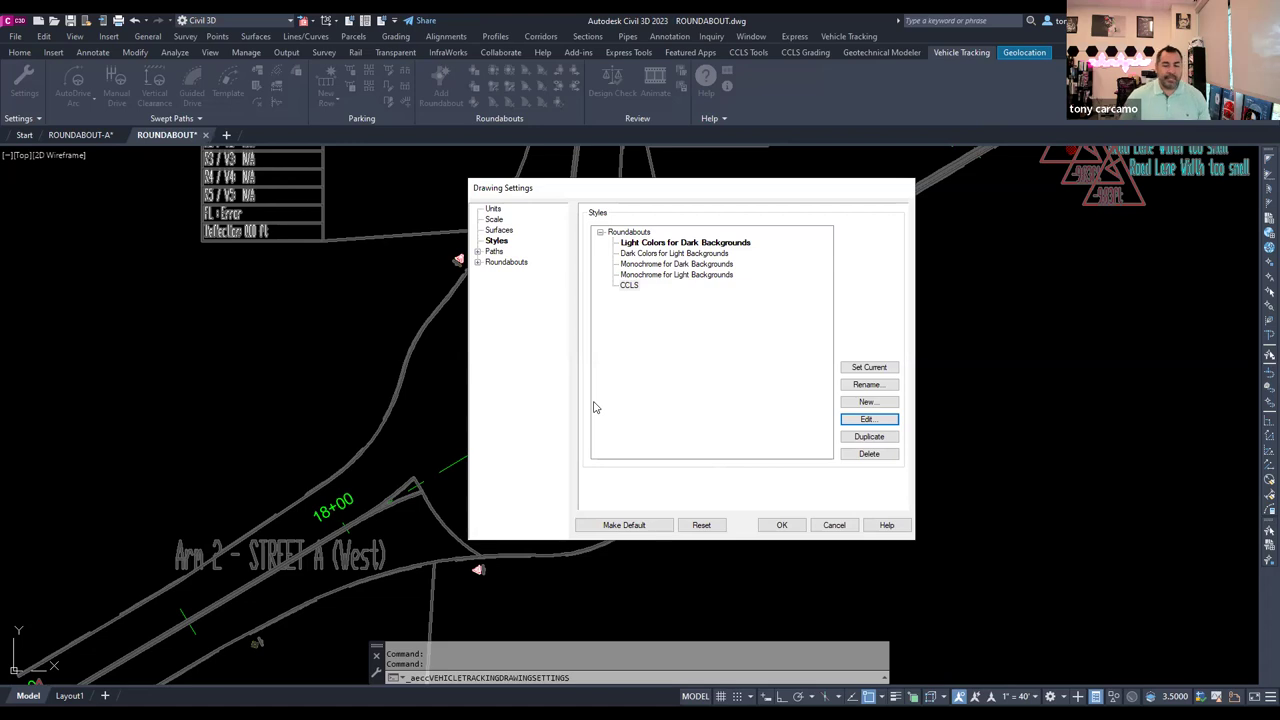
{"action": "left_click", "coordinate": [840, 525]}
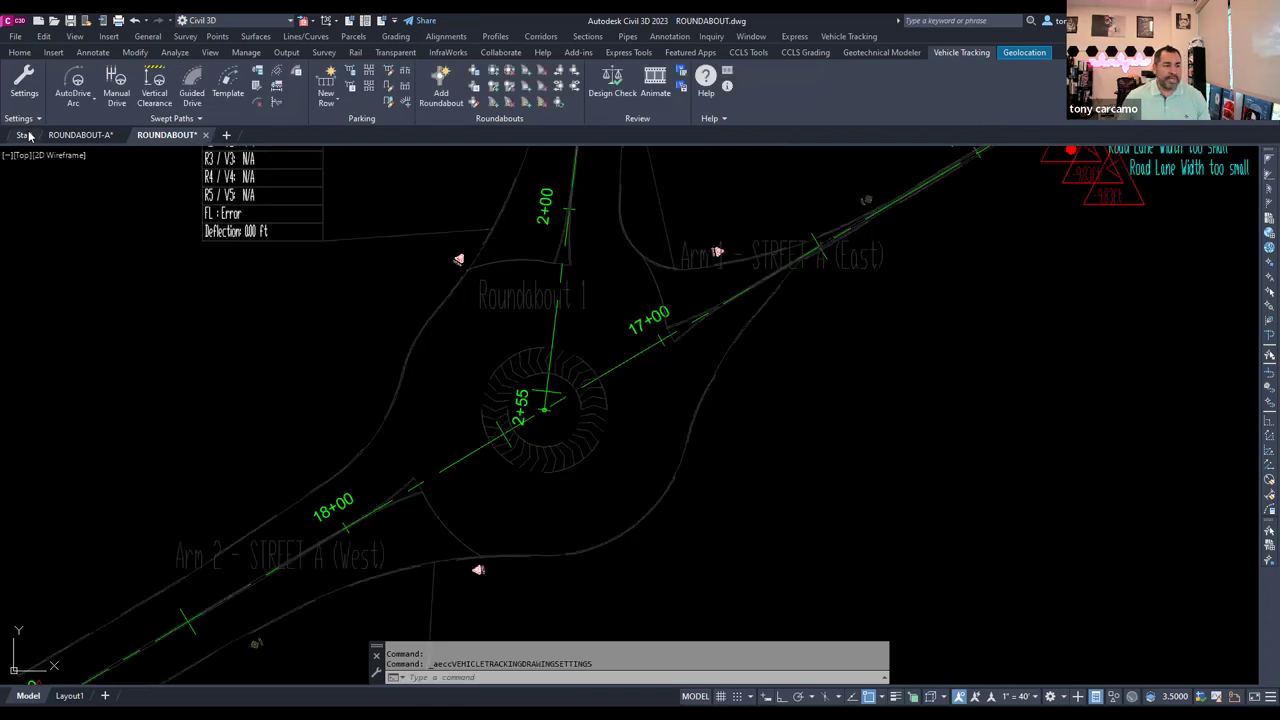
In the Roundabout Standard Explorer, examine the available operations for the first FHWA 2010: Urban Double Lane Roundabout in the ROUNDABOUT-A.dwg pool.
{"action": "left_click", "coordinate": [37, 120]}
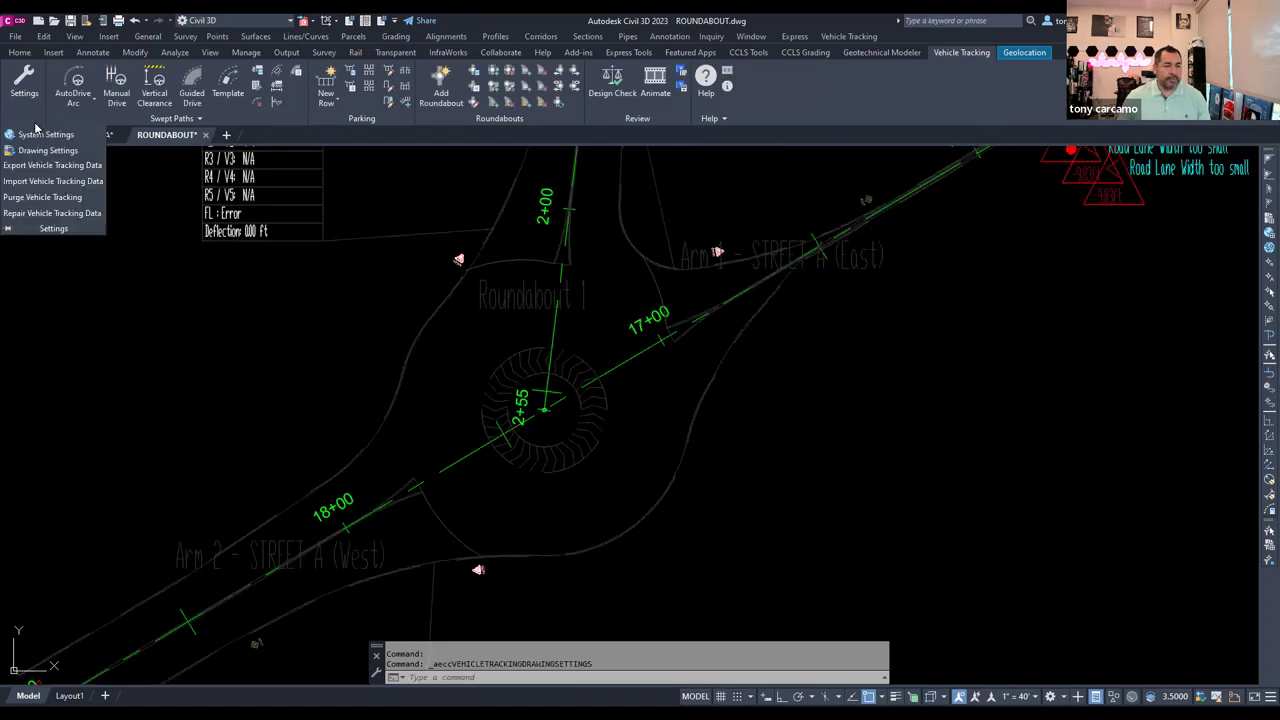
{"action": "left_click", "coordinate": [358, 273]}
{"action": "left_click", "coordinate": [307, 291]}
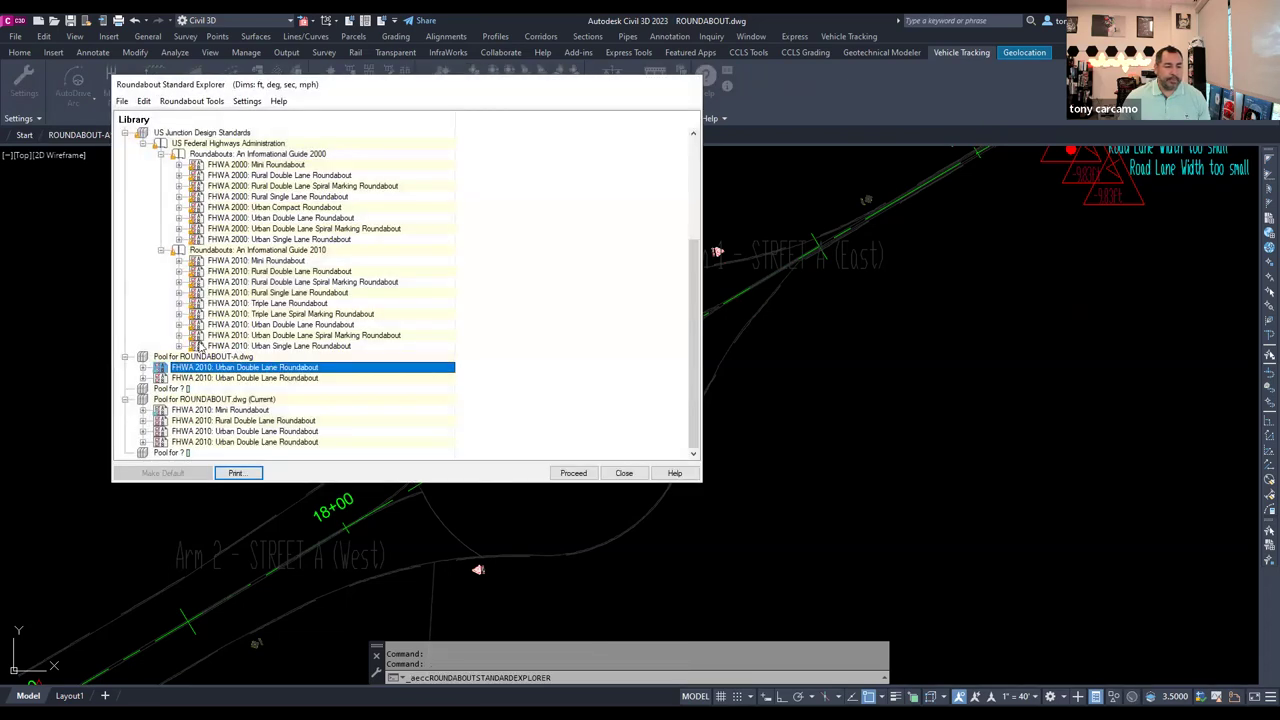
{"action": "left_click", "coordinate": [217, 288]}
{"action": "left_click", "coordinate": [192, 370]}
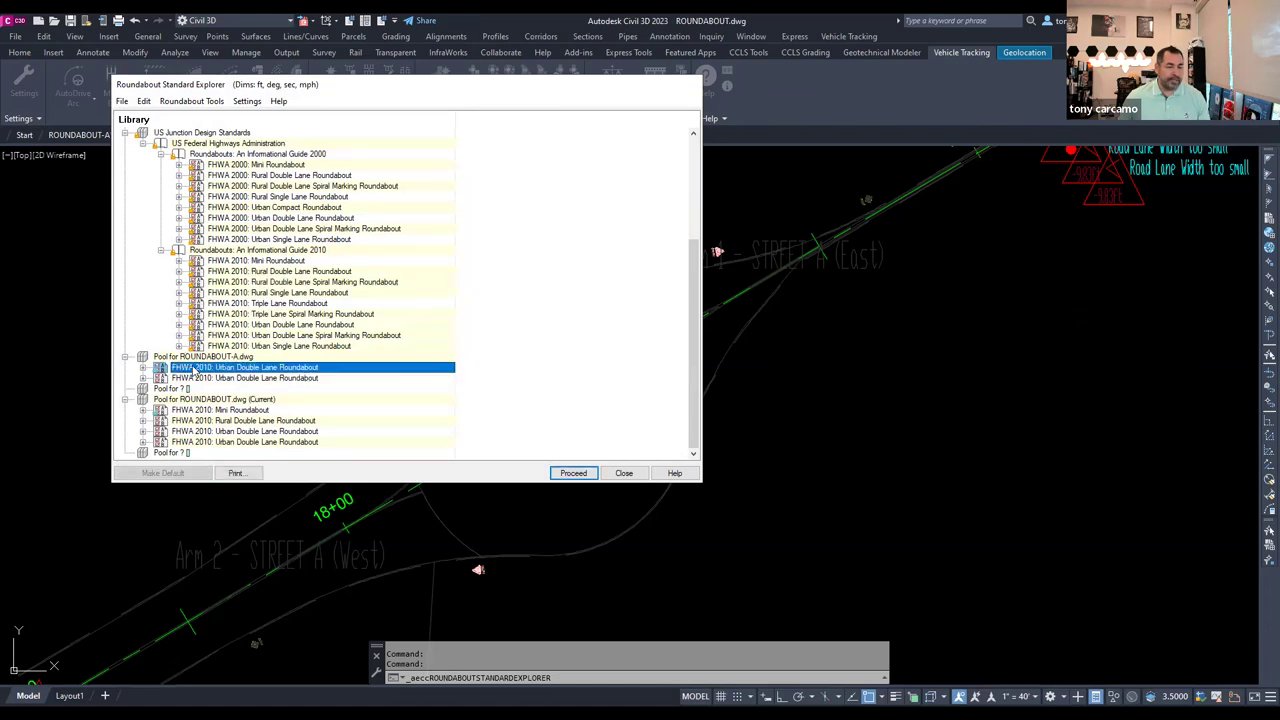
{"action": "right_click", "coordinate": [200, 369]}
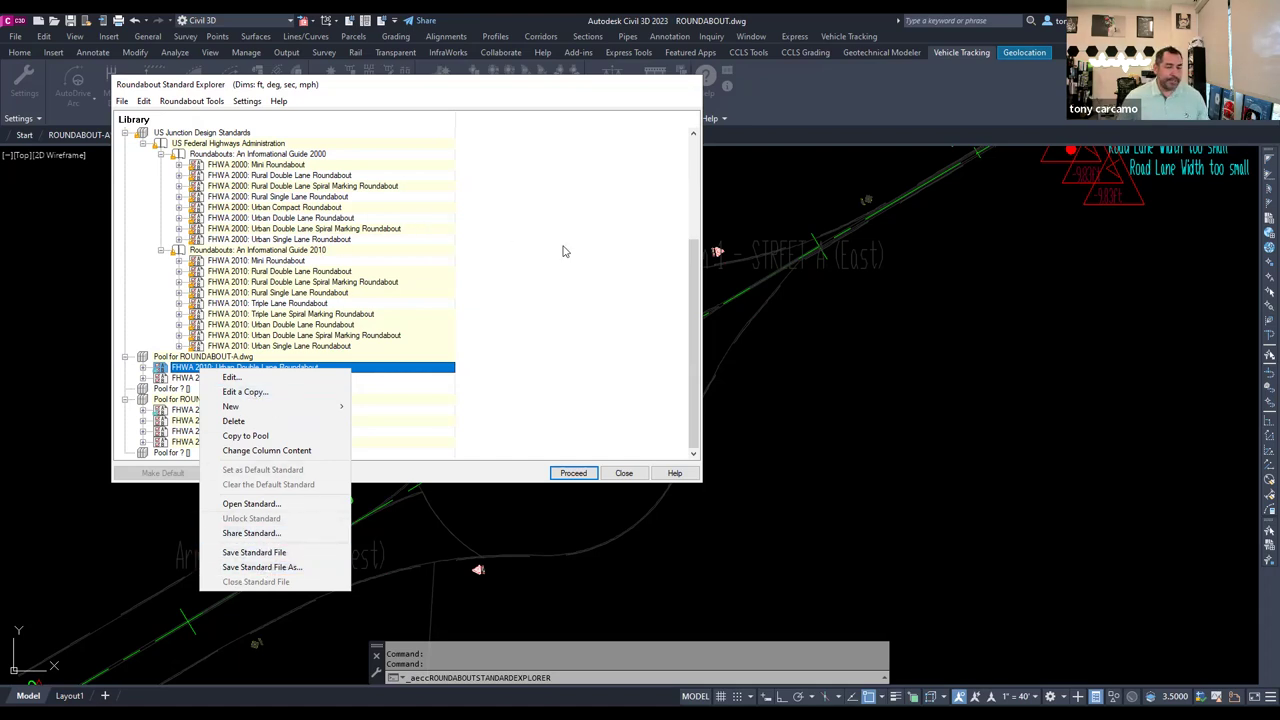
{"action": "left_click", "coordinate": [632, 480]}
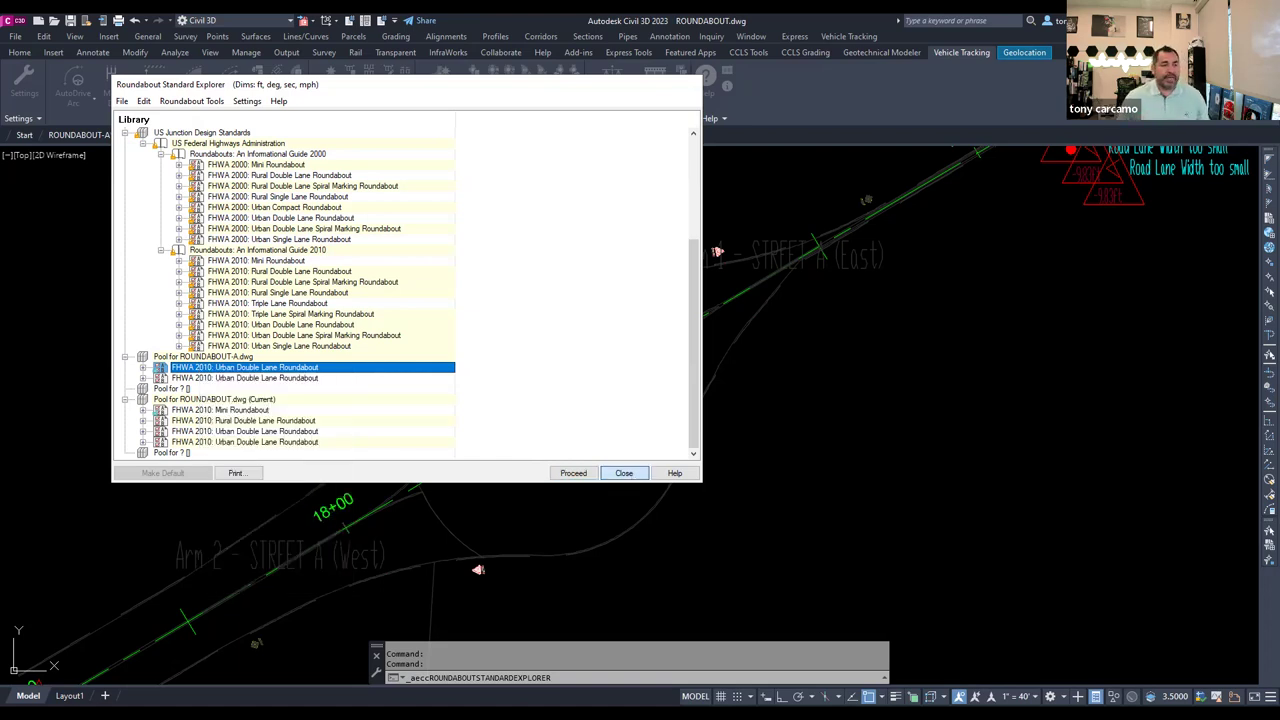
{"action": "left_click", "coordinate": [624, 473]}
Review the library and settings folder paths under Directories in the Vehicle Tracking system settings, widening the dialog.
{"action": "left_click", "coordinate": [24, 118]}
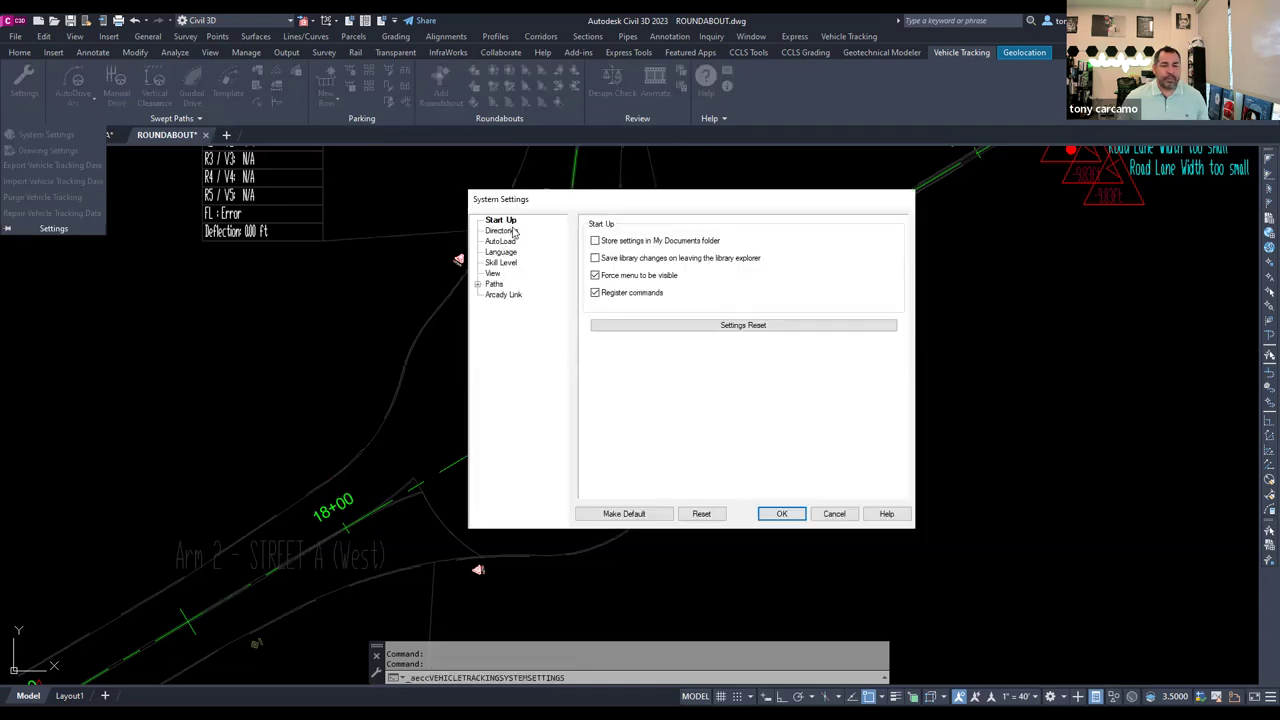
{"action": "left_click", "coordinate": [506, 231]}
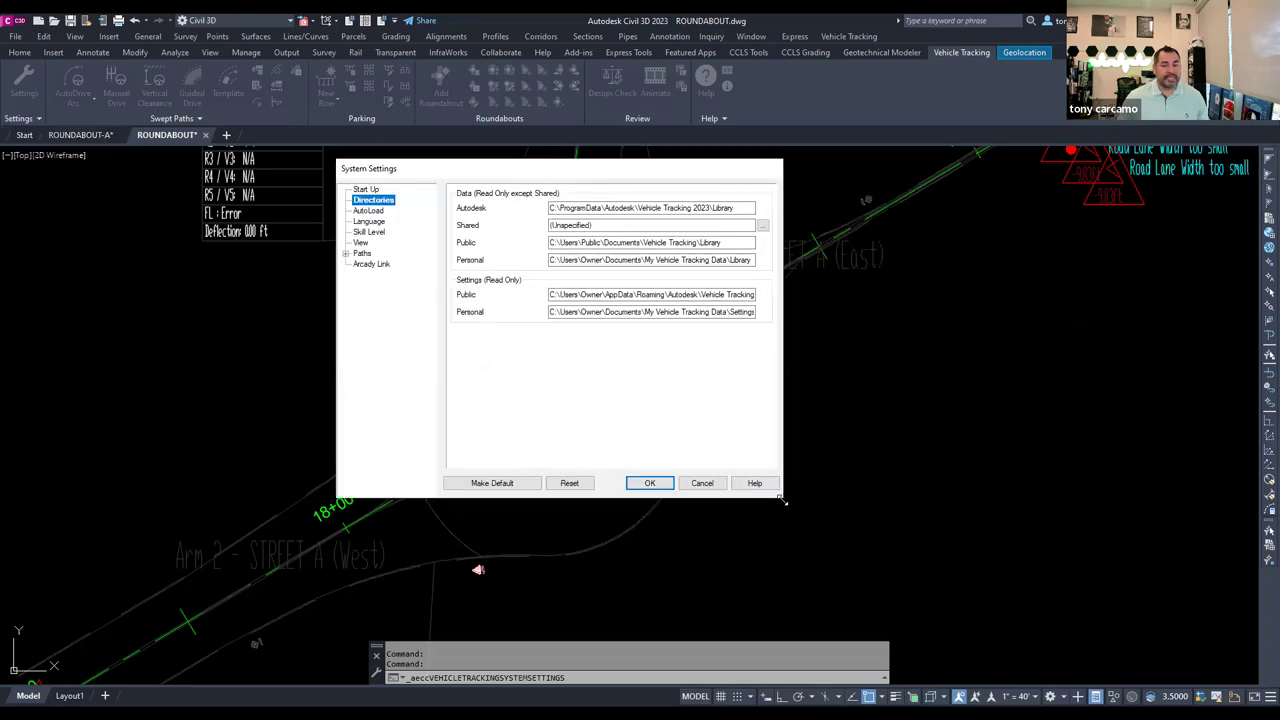
{"action": "left_click_drag", "start_coordinate": [784, 502], "coordinate": [943, 502]}
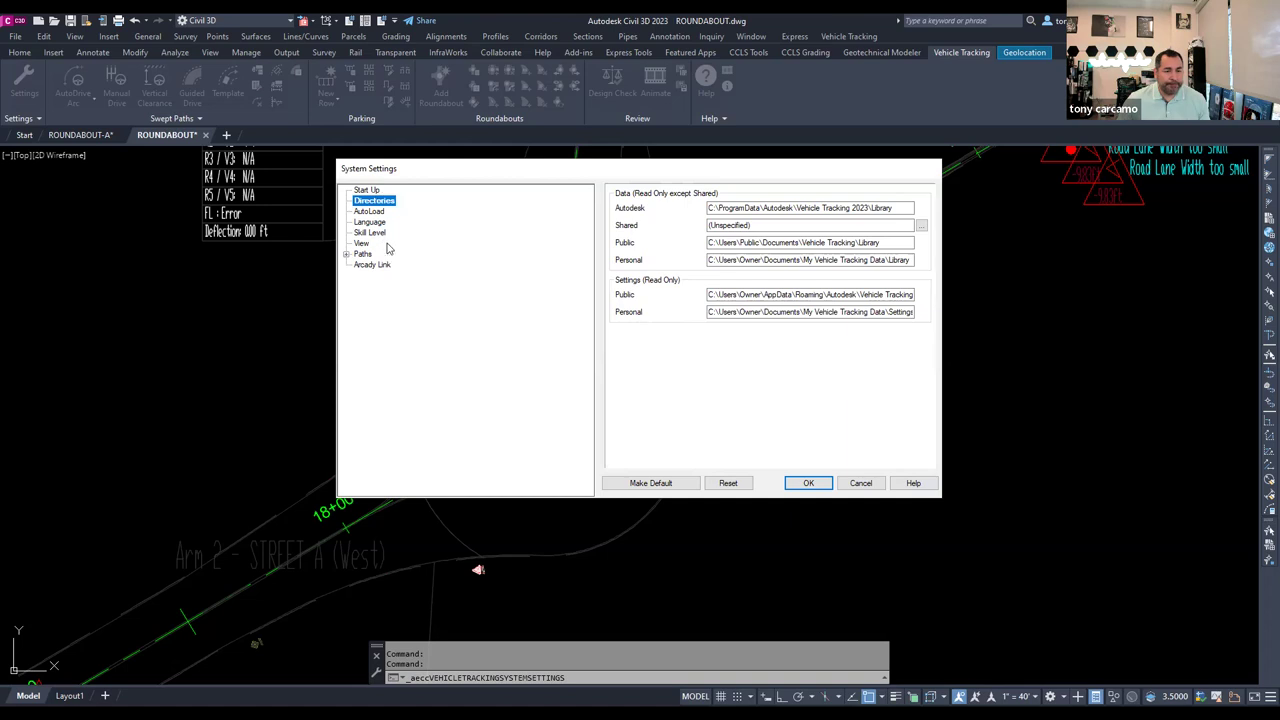
Examine which Autodesk-supplied vehicle libraries are set to load automatically in the AutoLoad settings.
{"action": "left_click", "coordinate": [369, 211]}
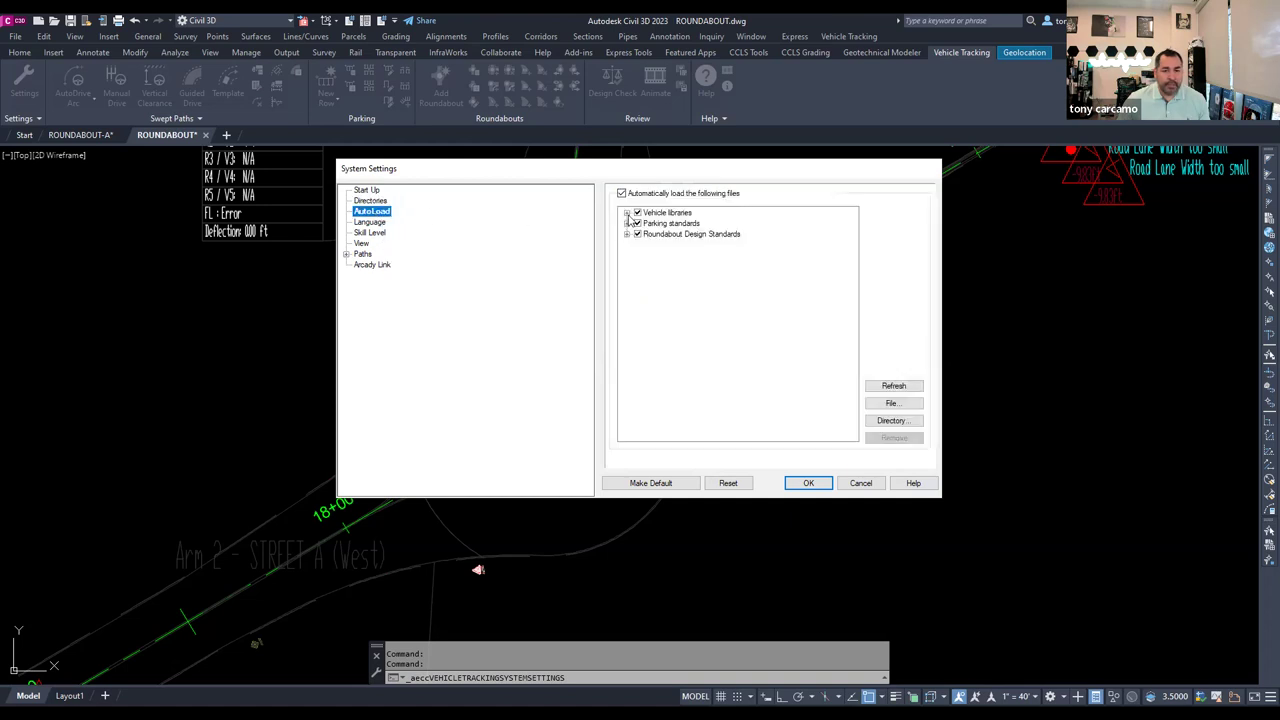
{"action": "left_click", "coordinate": [627, 213]}
{"action": "left_click", "coordinate": [640, 240]}
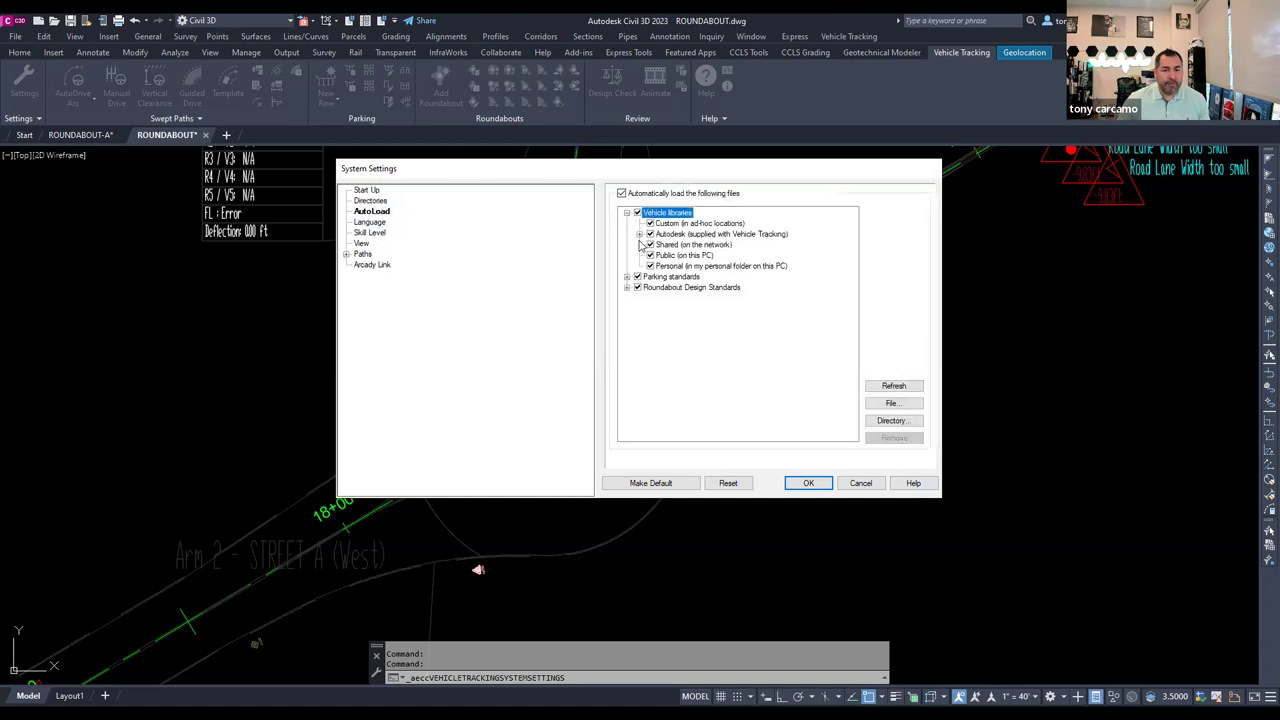
{"action": "left_click", "coordinate": [639, 234]}
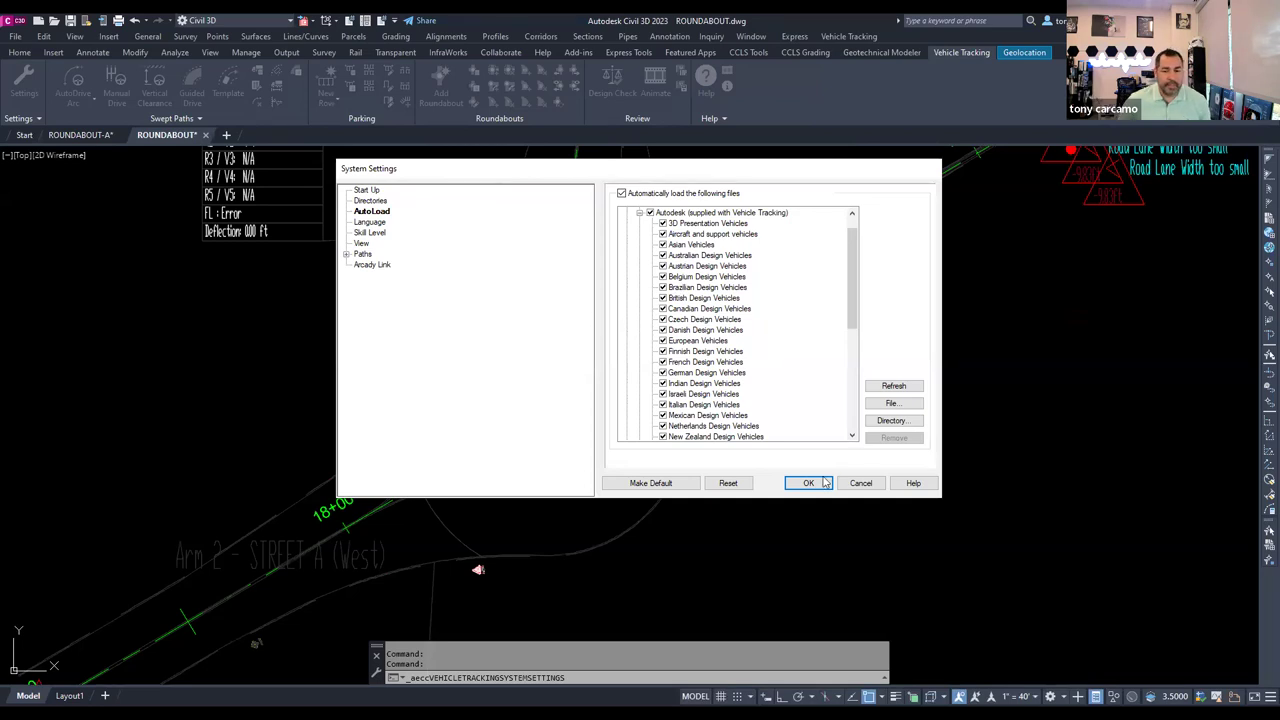
Look over the Language, Start Up and Paths system settings, and close the settings.
{"action": "left_click", "coordinate": [372, 222]}
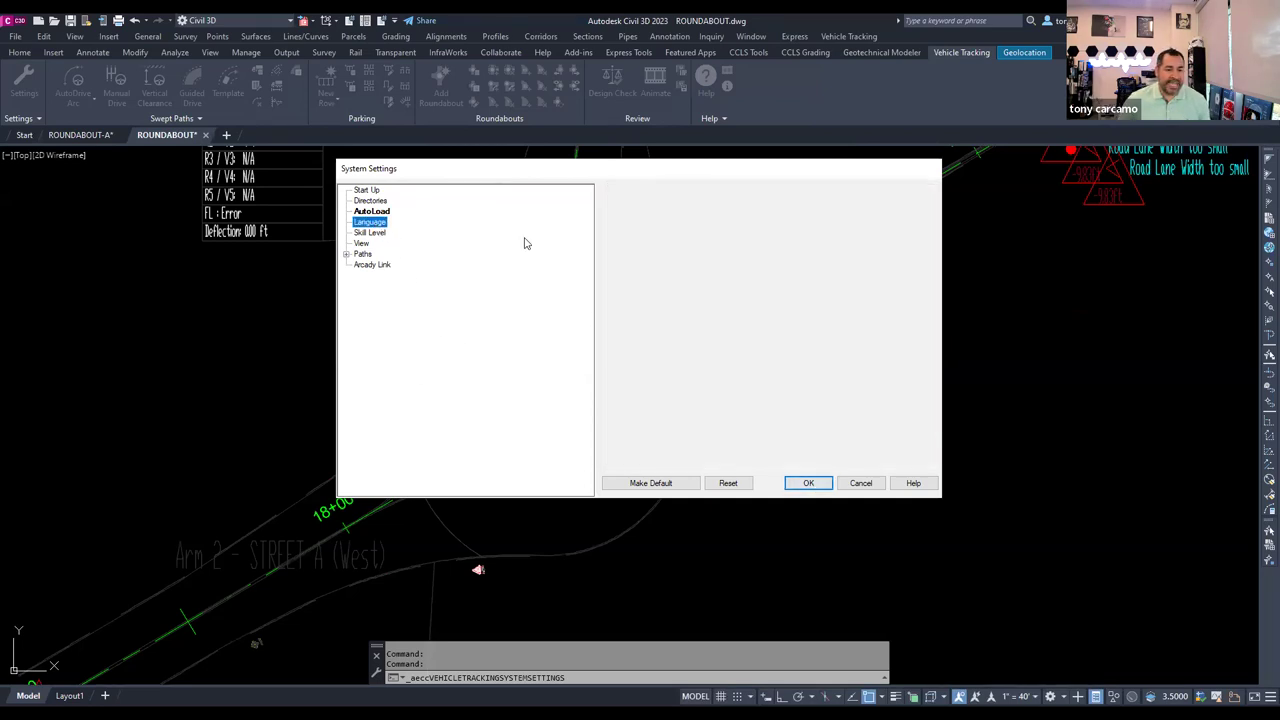
{"action": "left_click", "coordinate": [374, 192]}
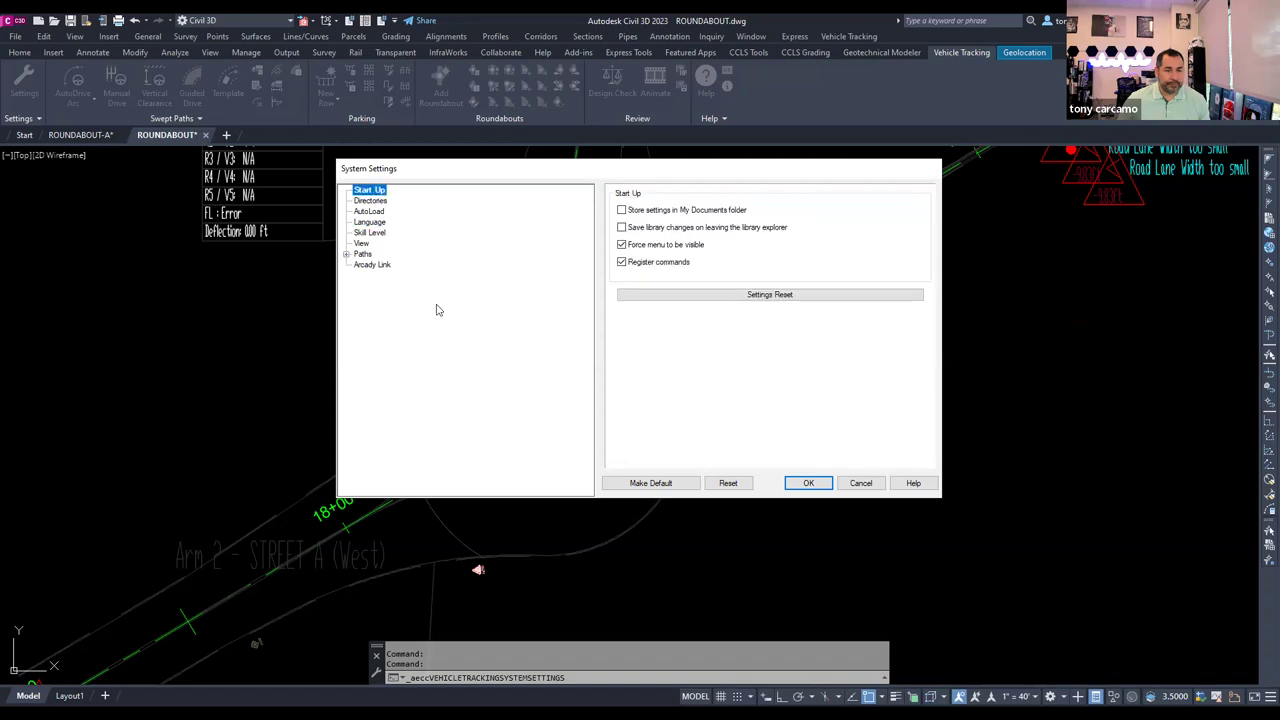
{"action": "left_click", "coordinate": [346, 254]}
{"action": "left_click", "coordinate": [810, 483]}
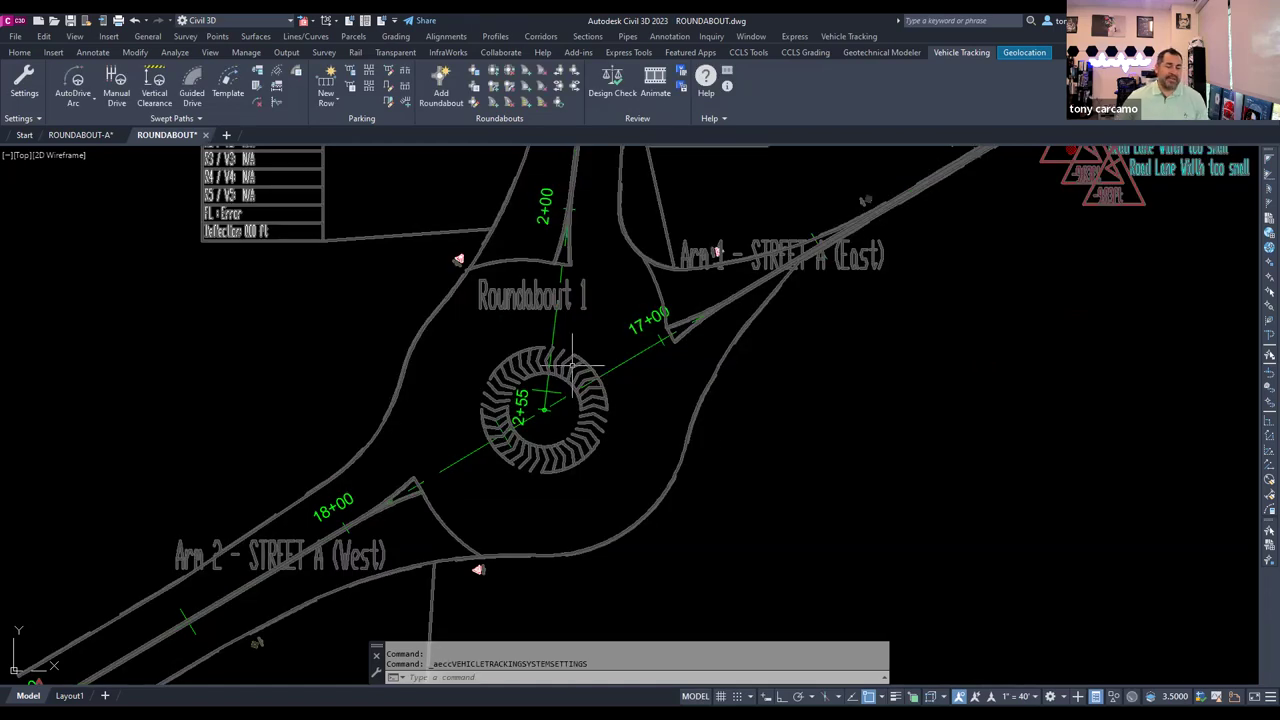
{"action": "mouse_move", "coordinate": [573, 365]}
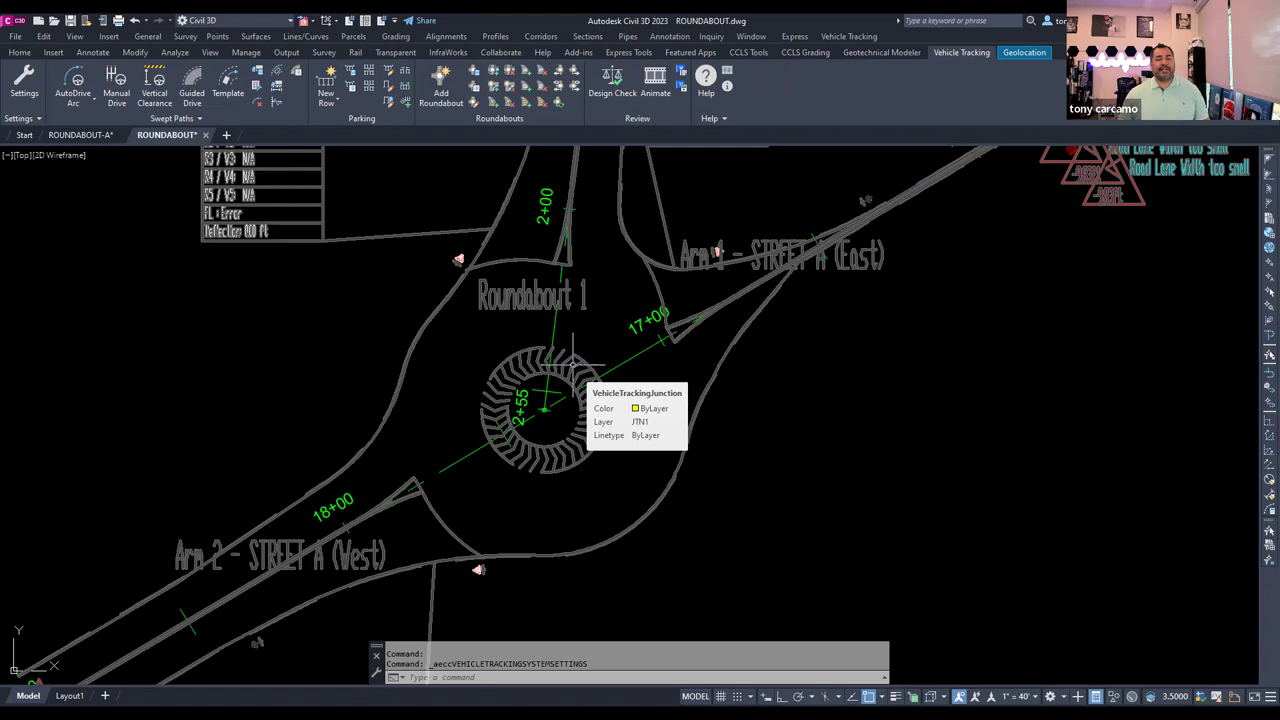
{"action": "scroll", "coordinate": [573, 364], "scroll_direction": "down", "scroll_amount": 4}
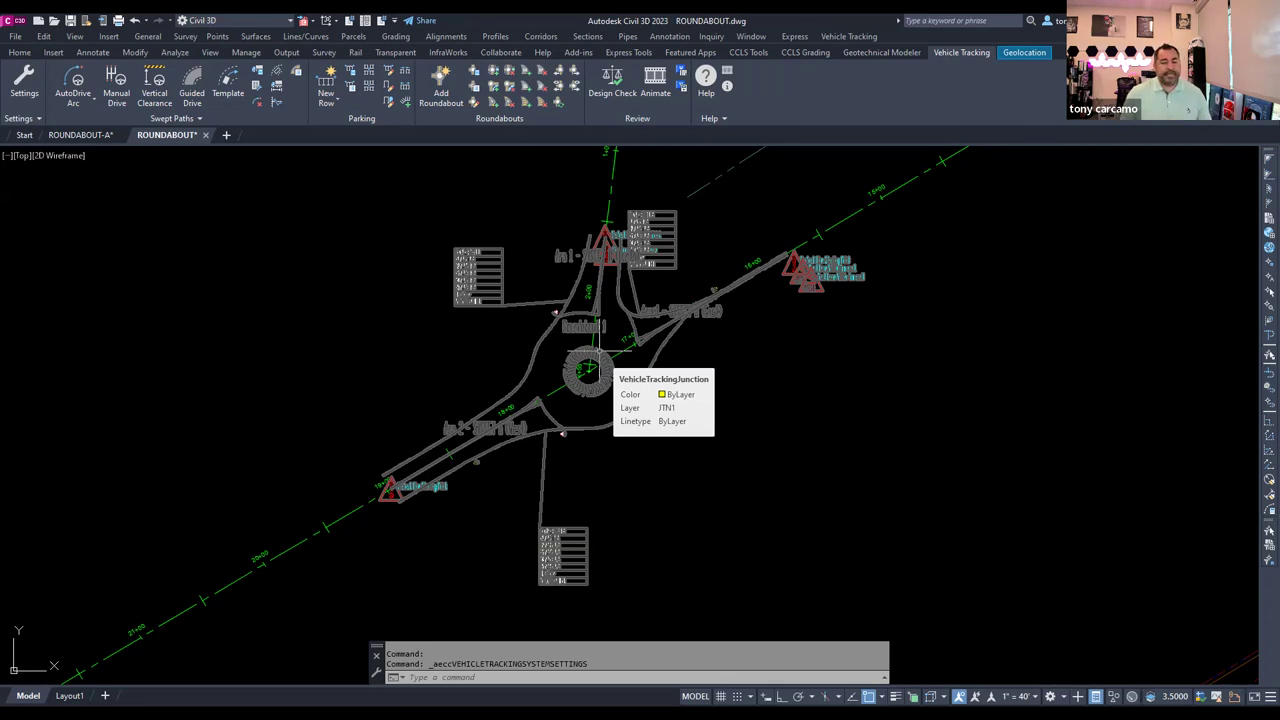
{"action": "key", "text": "ctrl+a"}
{"action": "key", "text": "Escape"}
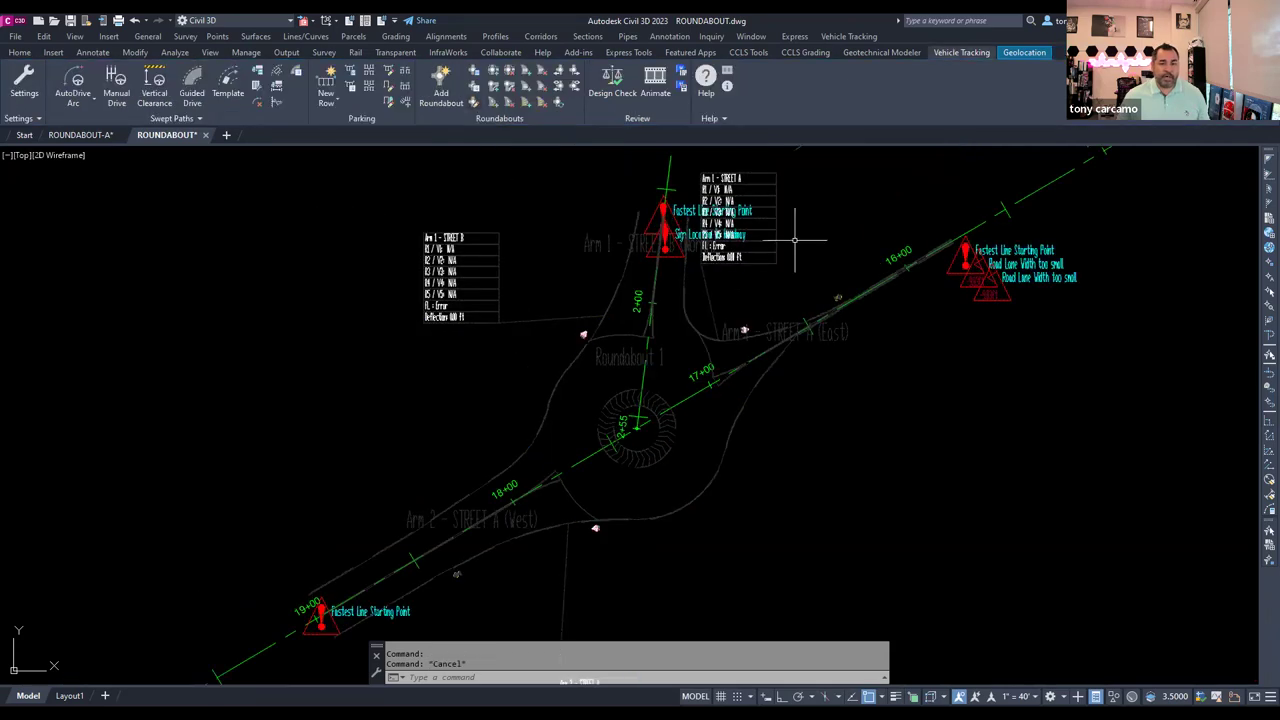
{"action": "left_click", "coordinate": [441, 98]}
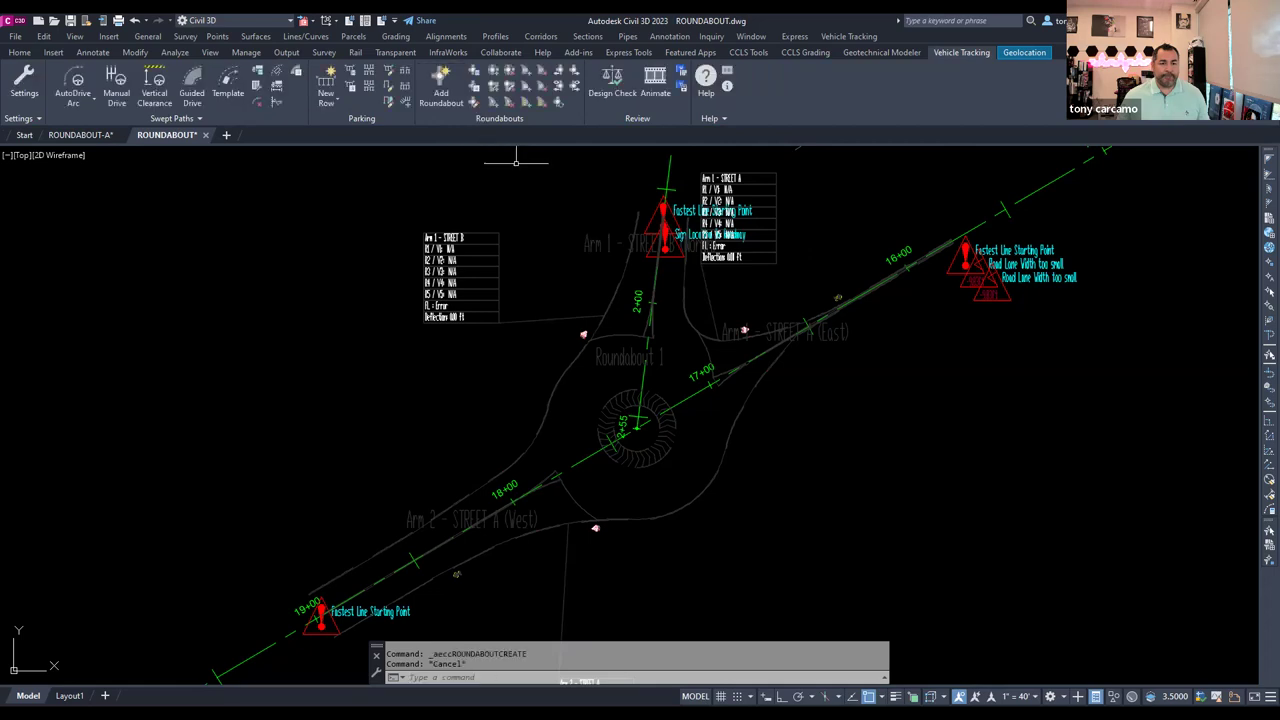
Set the draw style of Roundabout 1 to CCLS in its roundabout properties and apply the change.
{"action": "left_click", "coordinate": [682, 315]}
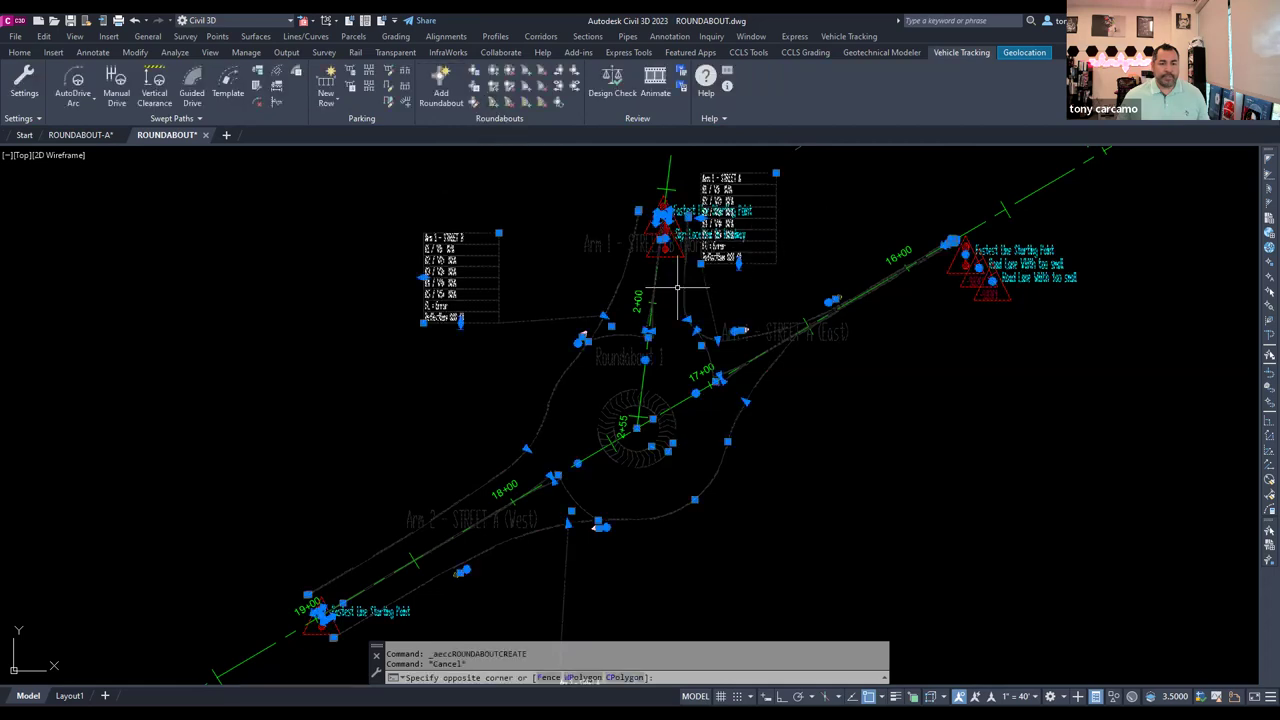
{"action": "left_click", "coordinate": [267, 122]}
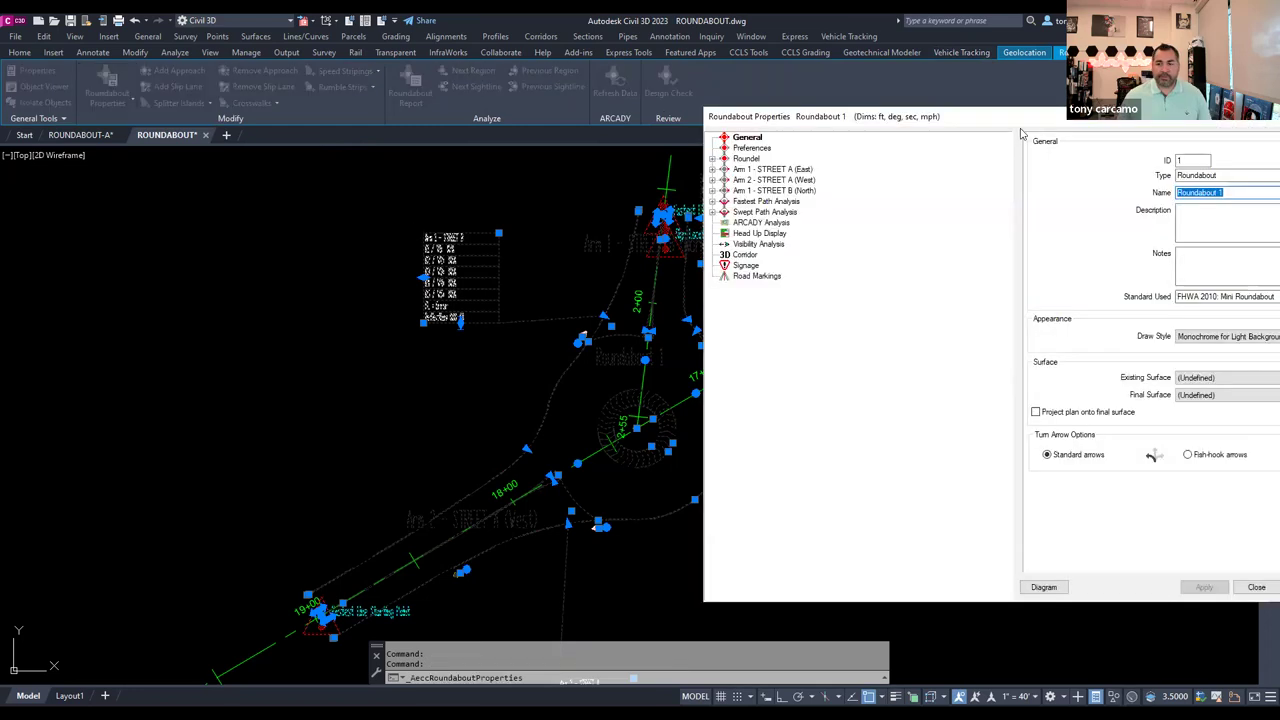
{"action": "left_click", "coordinate": [887, 313]}
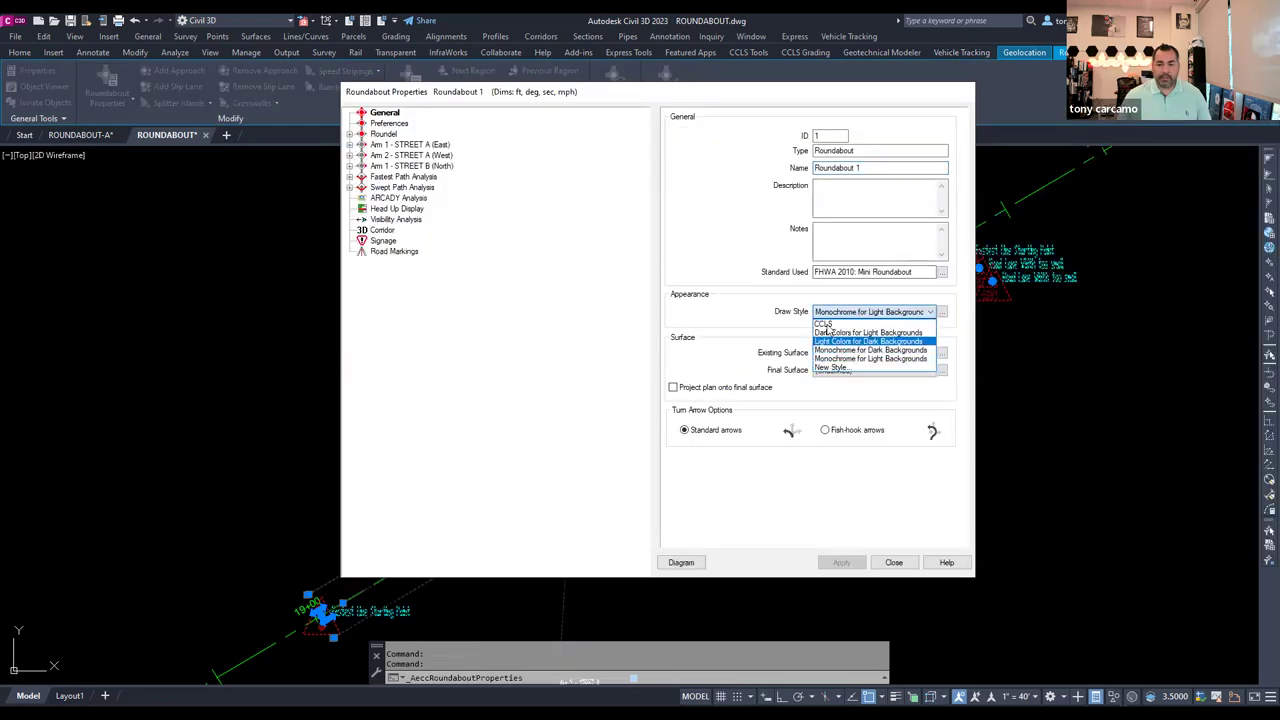
{"action": "left_click", "coordinate": [840, 325]}
{"action": "left_click", "coordinate": [840, 562]}
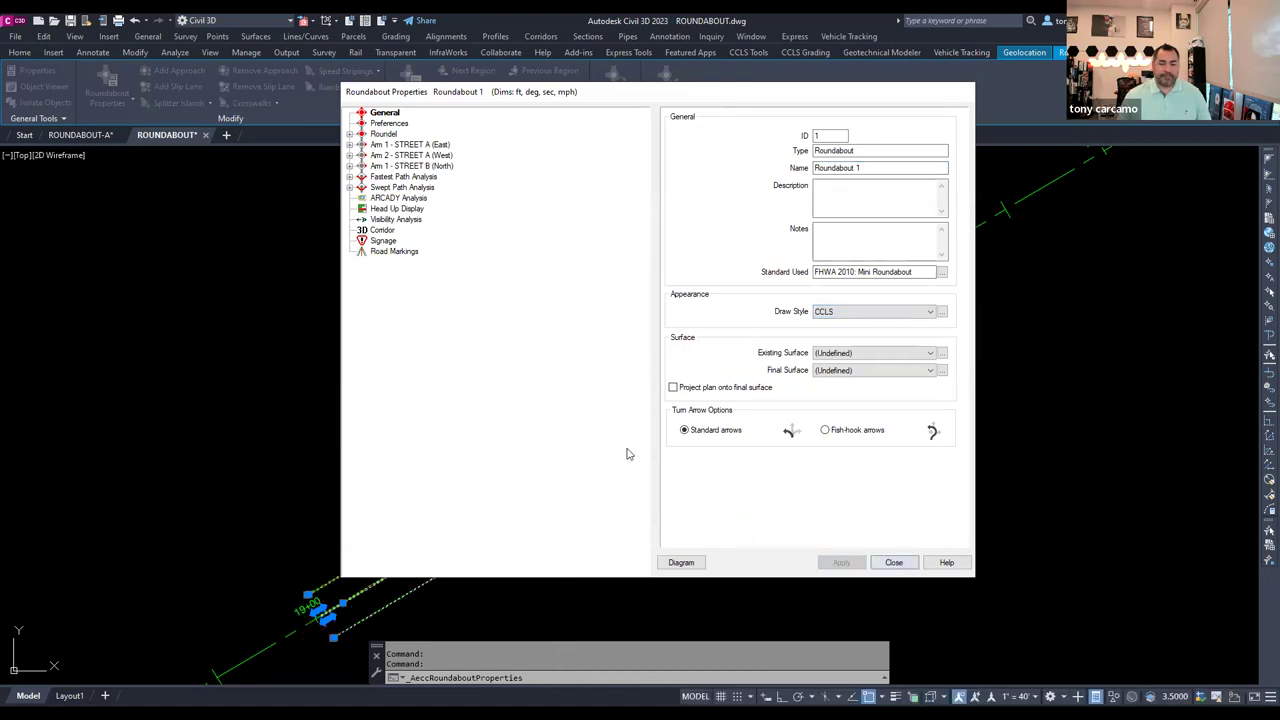
{"action": "left_click", "coordinate": [894, 563]}
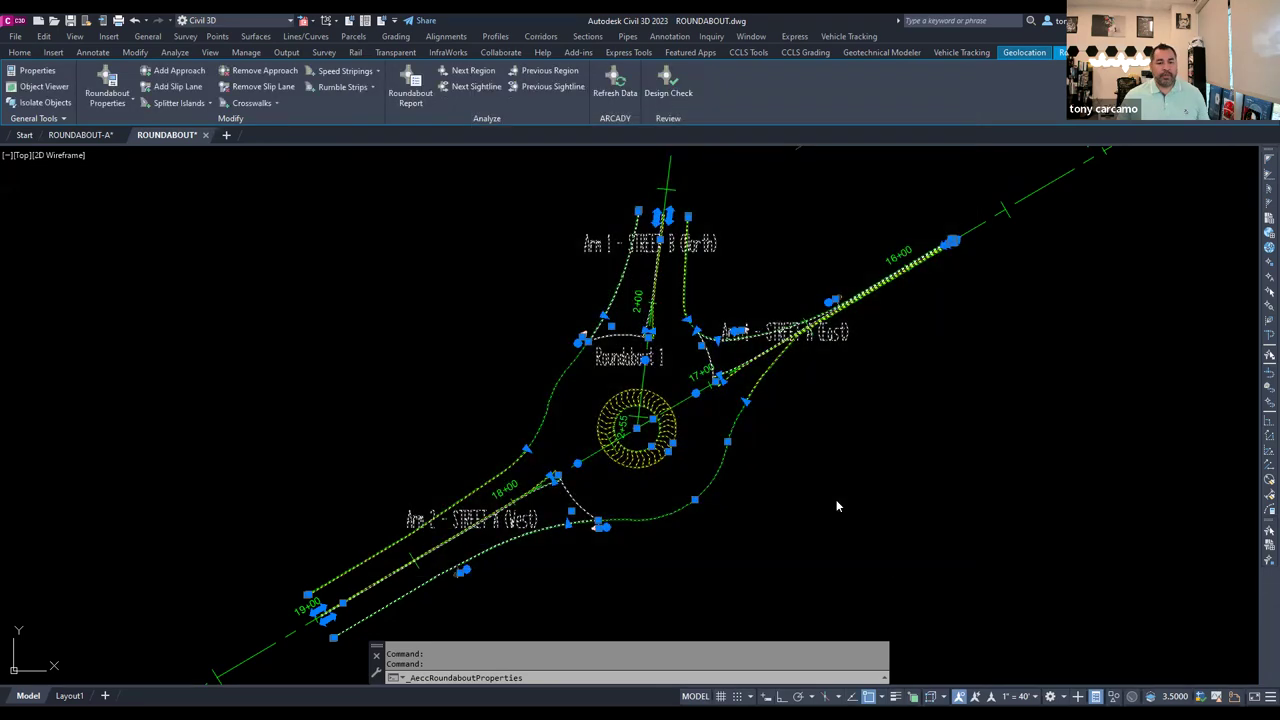
Examine the linework and arm labels of Roundabout 1 drawn in the CCLS style.
{"action": "left_click", "coordinate": [950, 196]}
{"action": "key", "text": "Escape"}
{"action": "key", "text": "Escape"}
{"action": "middle_click_drag", "start_coordinate": [554, 426], "coordinate": [580, 356]}
{"action": "key", "text": "Escape"}
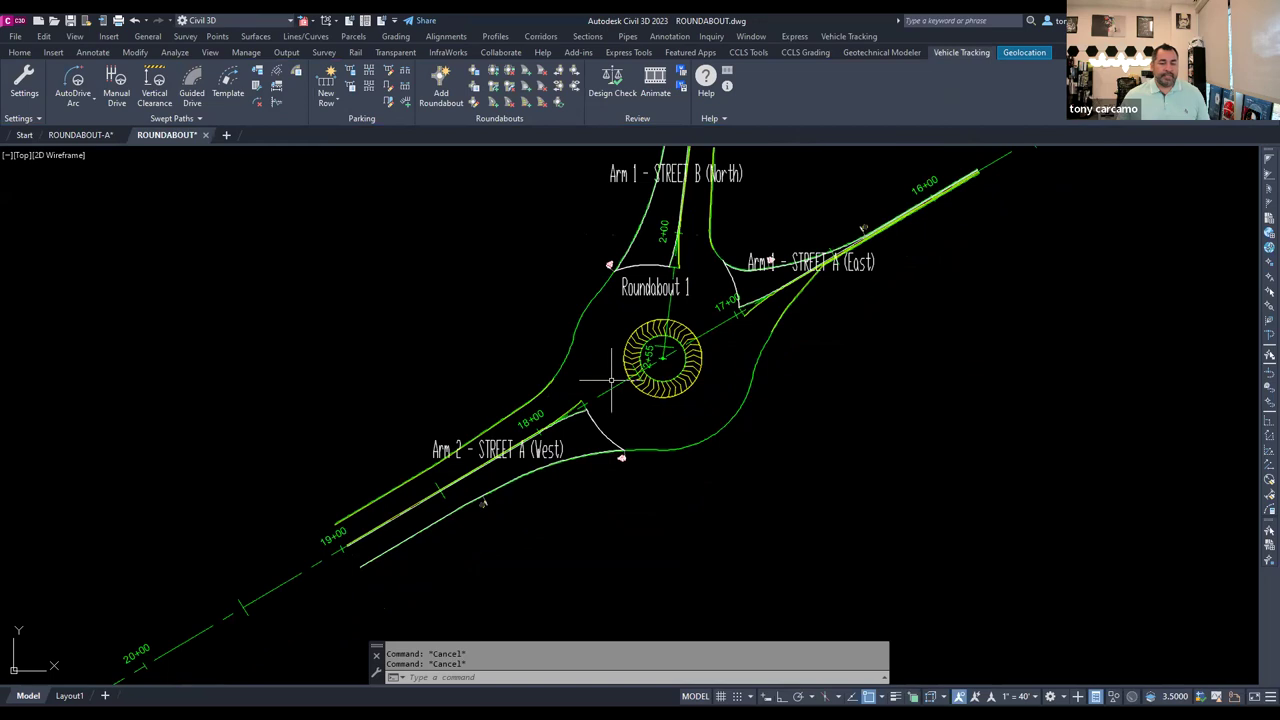
{"action": "scroll", "coordinate": [663, 342], "scroll_direction": "up", "scroll_amount": 3}
{"action": "middle_click_drag", "start_coordinate": [651, 297], "coordinate": [568, 340]}
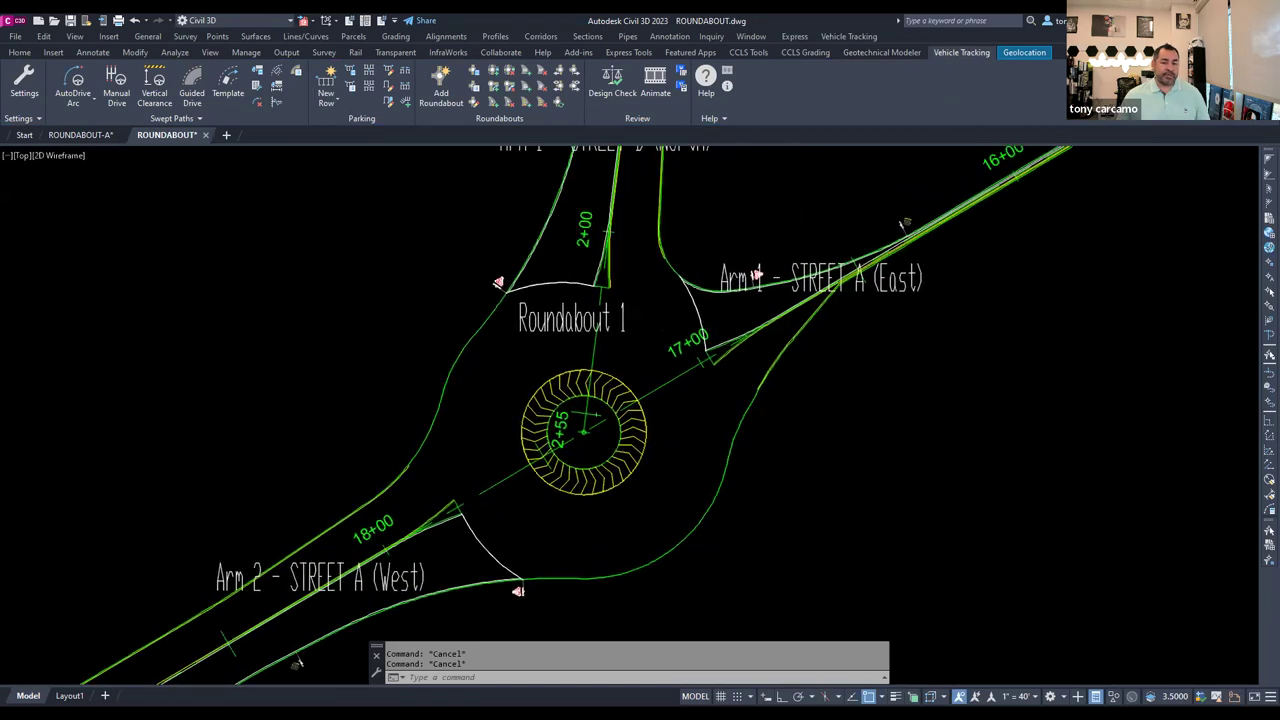
{"action": "middle_click_drag", "start_coordinate": [797, 258], "coordinate": [731, 303]}
{"action": "scroll", "coordinate": [661, 340], "scroll_direction": "down", "scroll_amount": 2}
{"action": "middle_click_drag", "start_coordinate": [616, 366], "coordinate": [659, 305]}
{"action": "middle_click_drag", "start_coordinate": [637, 349], "coordinate": [558, 336]}
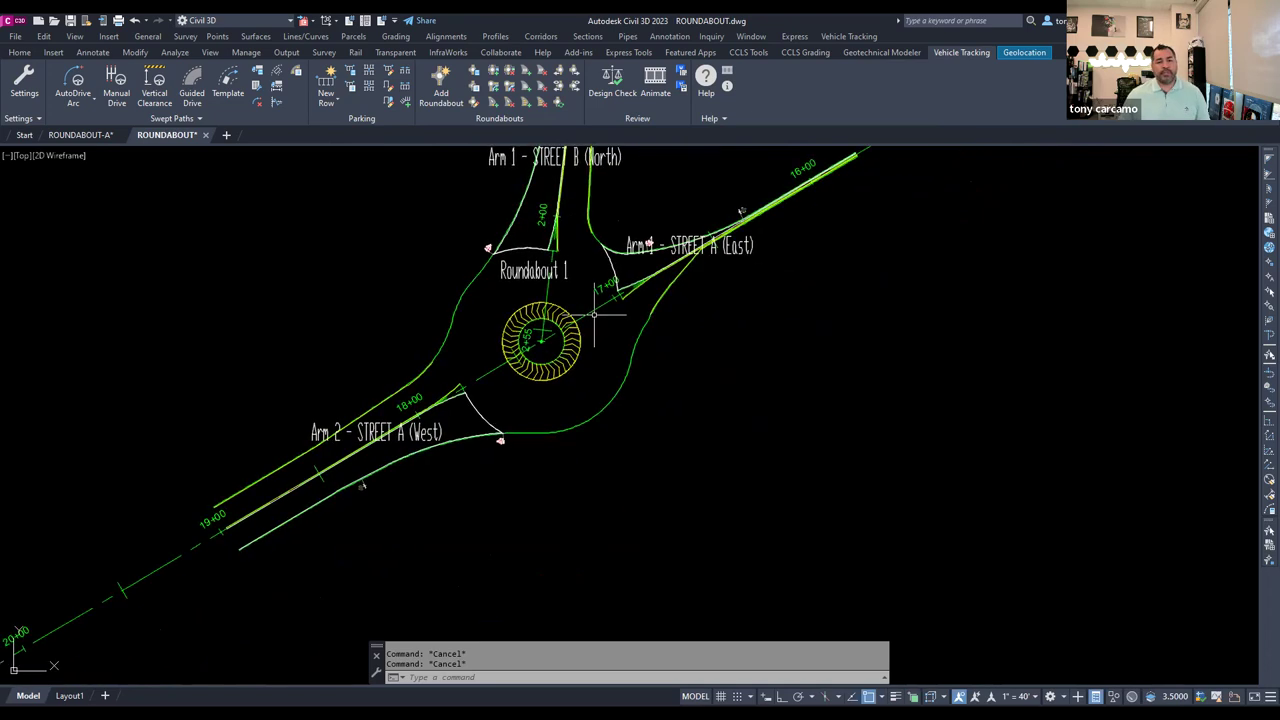
{"action": "middle_click_drag", "start_coordinate": [574, 293], "coordinate": [577, 305]}
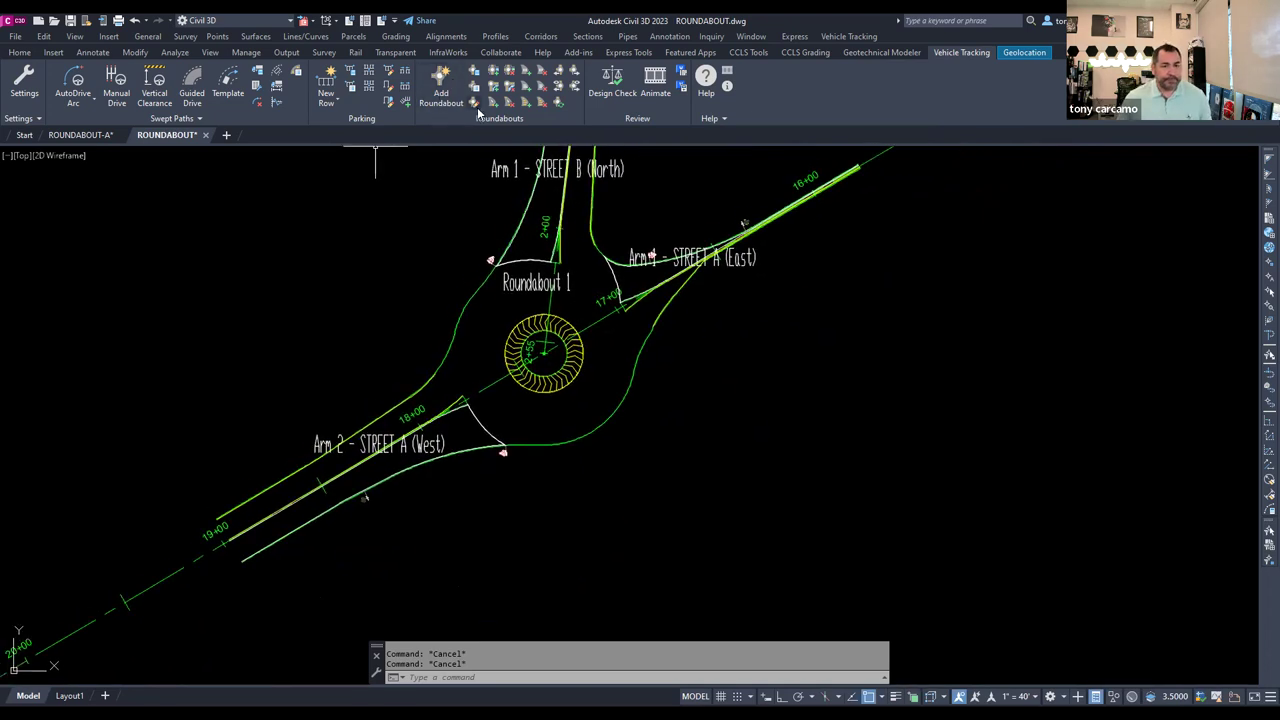
{"action": "middle_click_drag", "start_coordinate": [597, 269], "coordinate": [616, 323]}
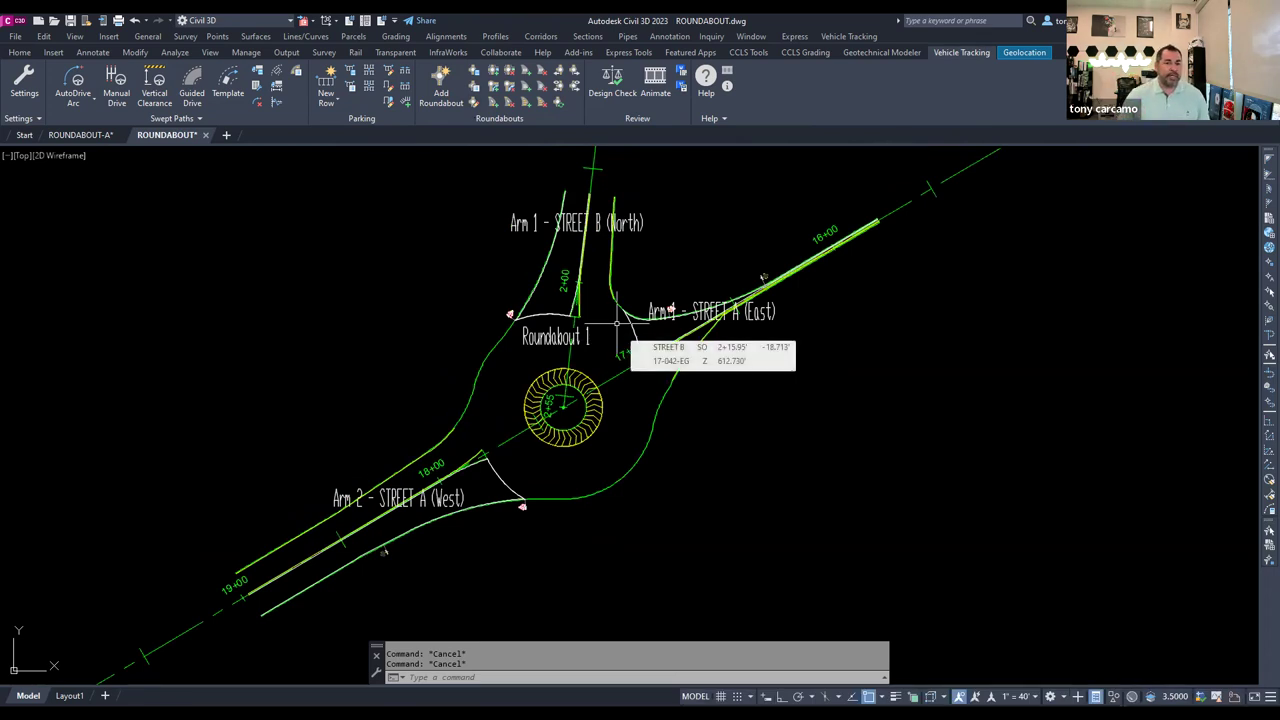
Step through the visibility sightlines of Roundabout 1 with the Next Sightline analysis.
{"action": "left_click", "coordinate": [560, 87]}
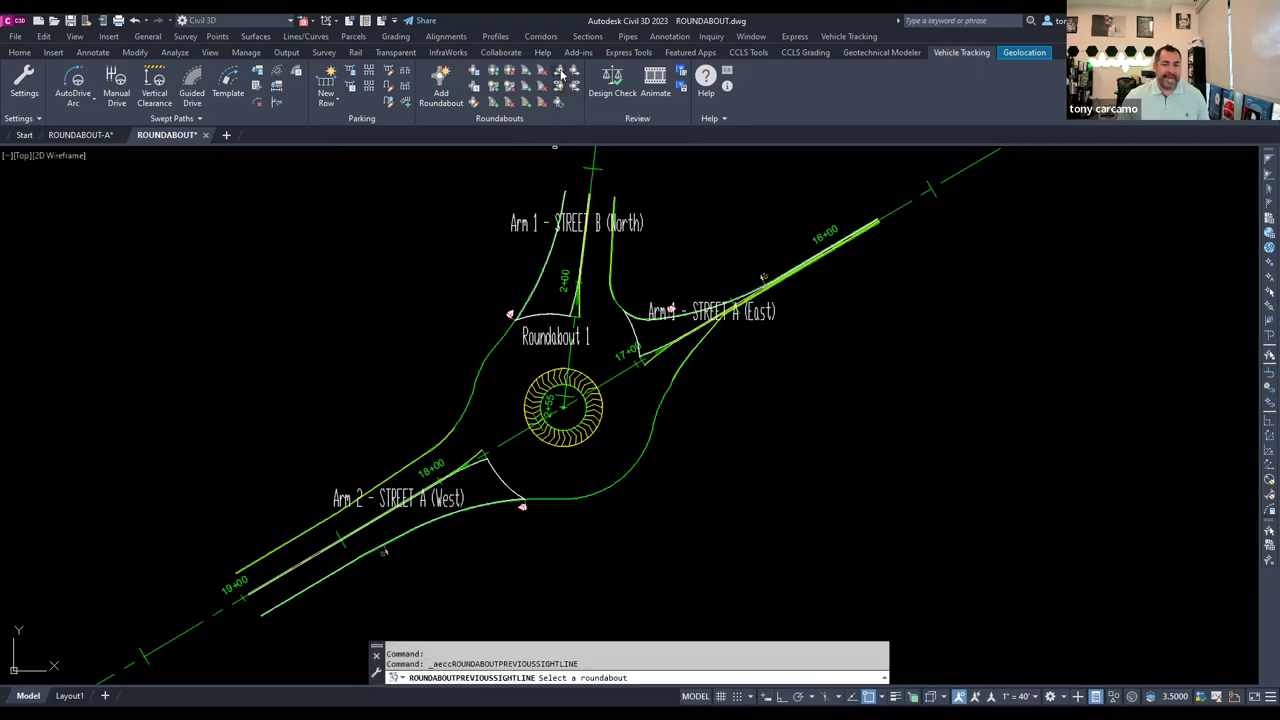
{"action": "left_click", "coordinate": [573, 88]}
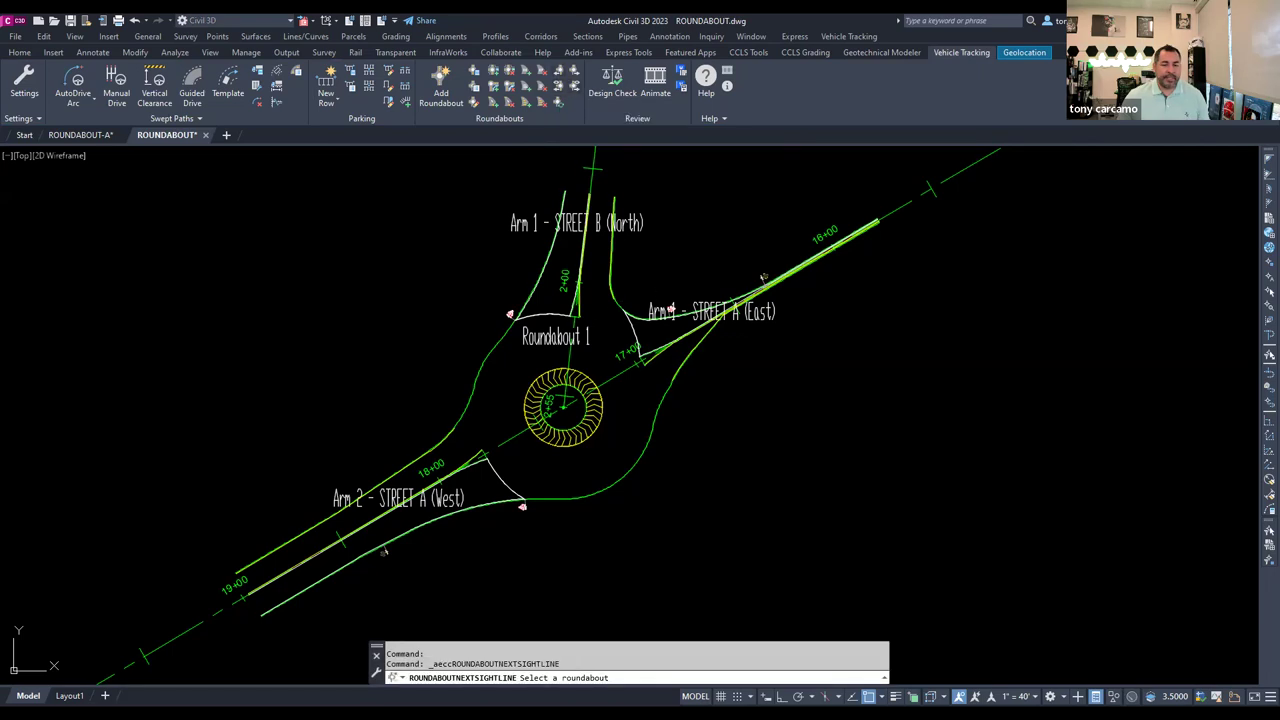
{"action": "left_click", "coordinate": [581, 371]}
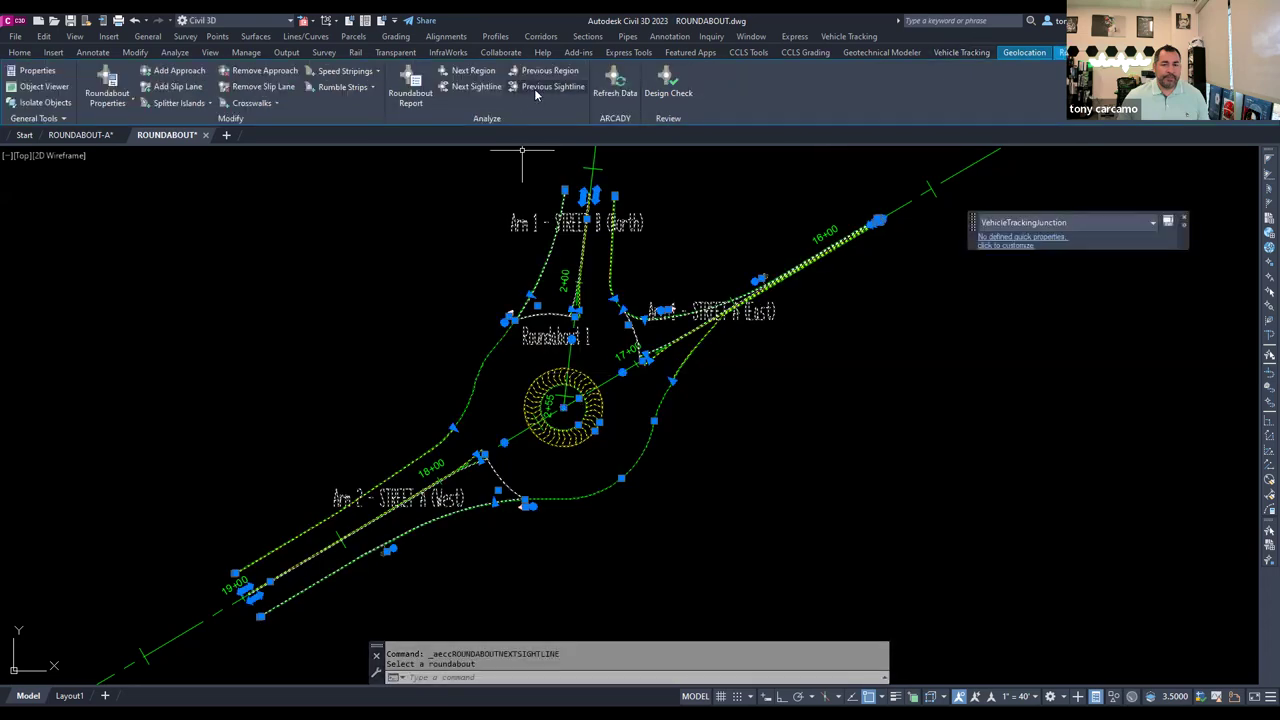
{"action": "left_click", "coordinate": [476, 90]}
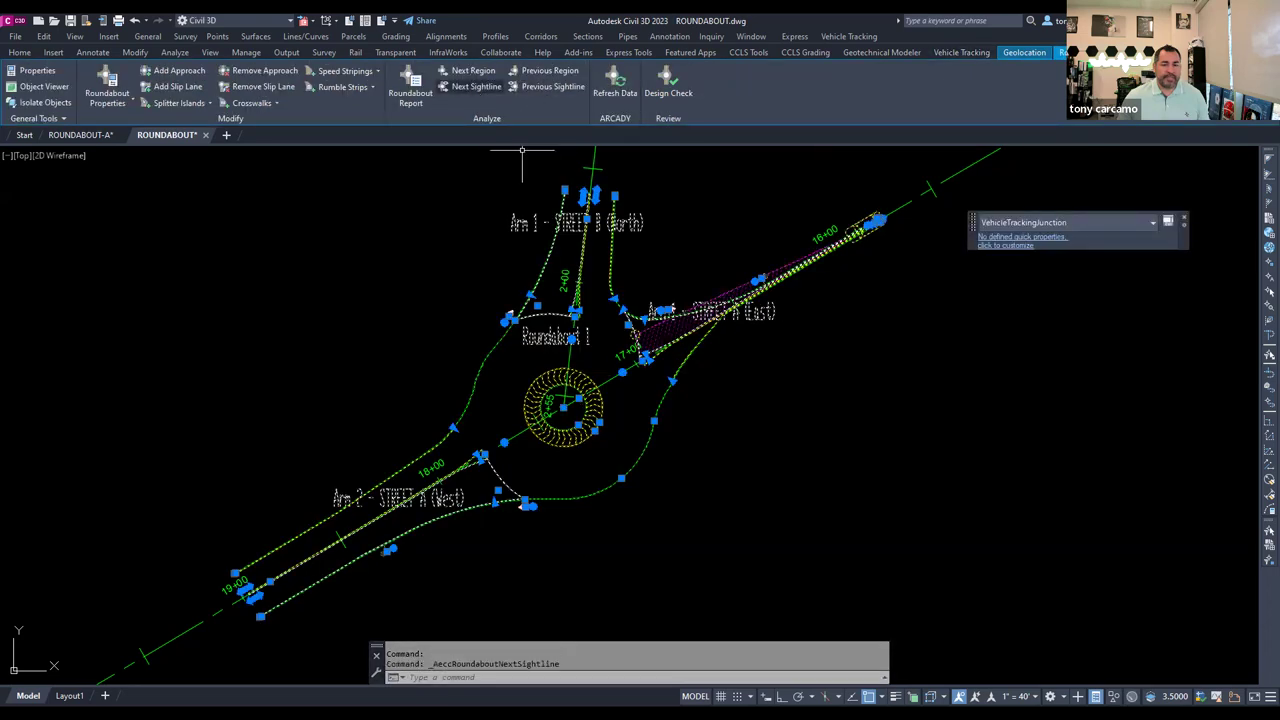
{"action": "left_click", "coordinate": [494, 90]}
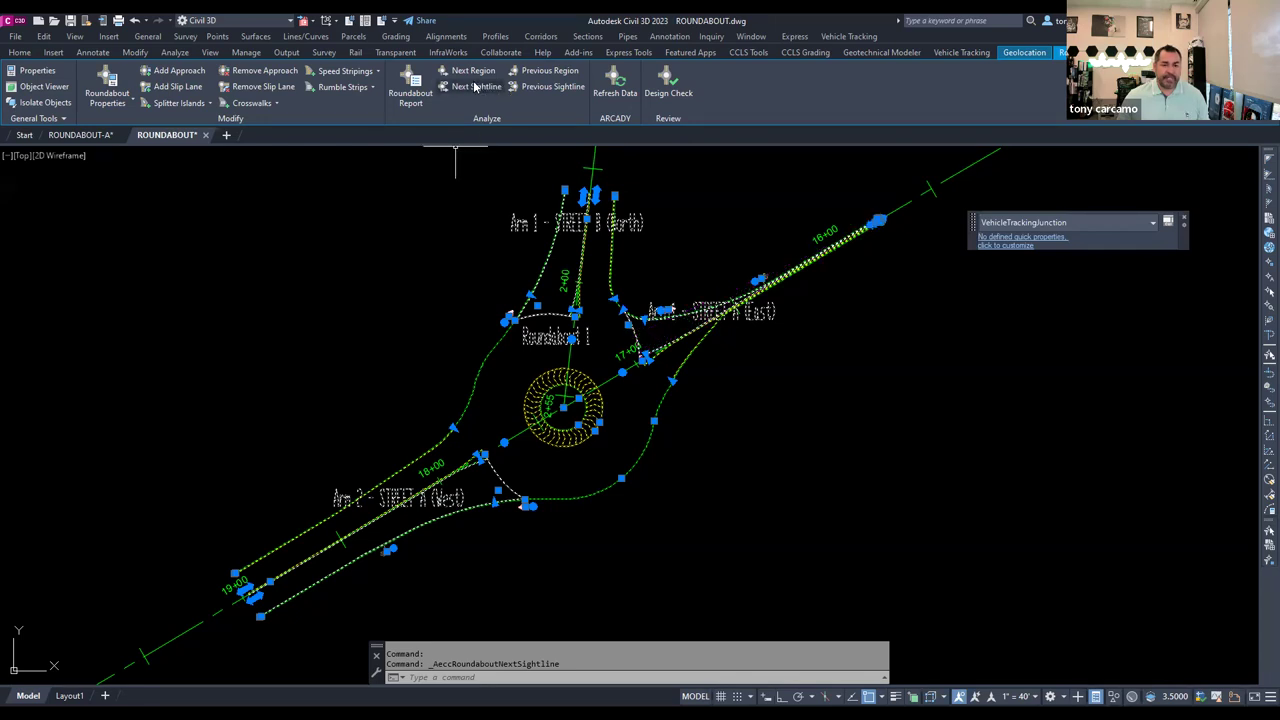
Stretch the northern end of the STREET B alignment westward so it approaches Roundabout 1 from the northwest.
{"action": "scroll", "coordinate": [640, 305], "scroll_direction": "down", "scroll_amount": 5}
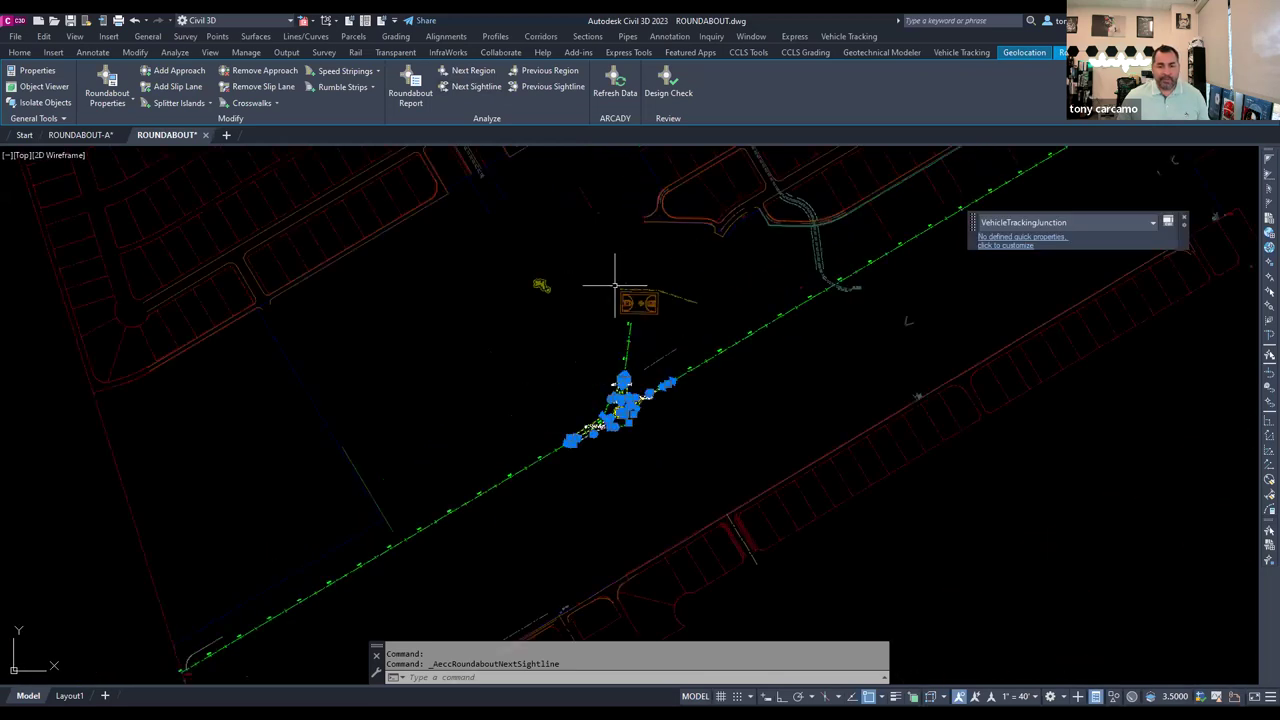
{"action": "scroll", "coordinate": [615, 285], "scroll_direction": "up", "scroll_amount": 2}
{"action": "key", "text": "Escape"}
{"action": "left_click", "coordinate": [627, 412]}
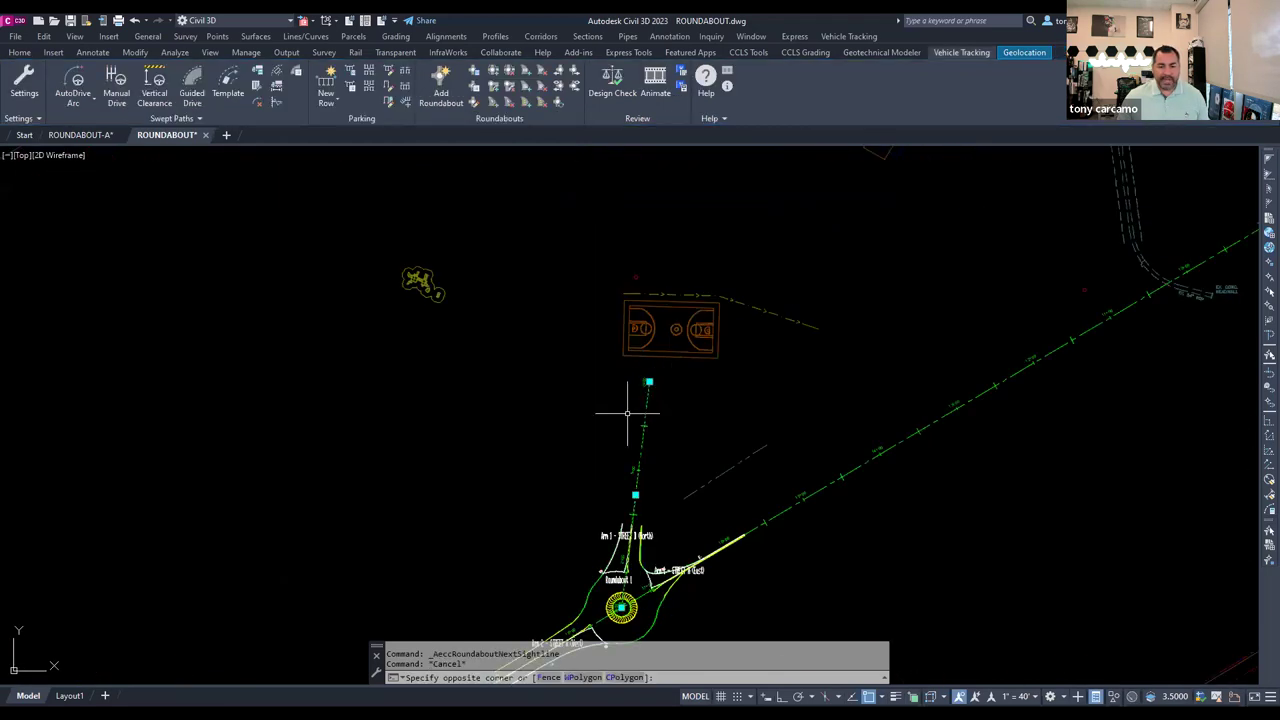
{"action": "left_click", "coordinate": [652, 395]}
{"action": "left_click", "coordinate": [649, 382]}
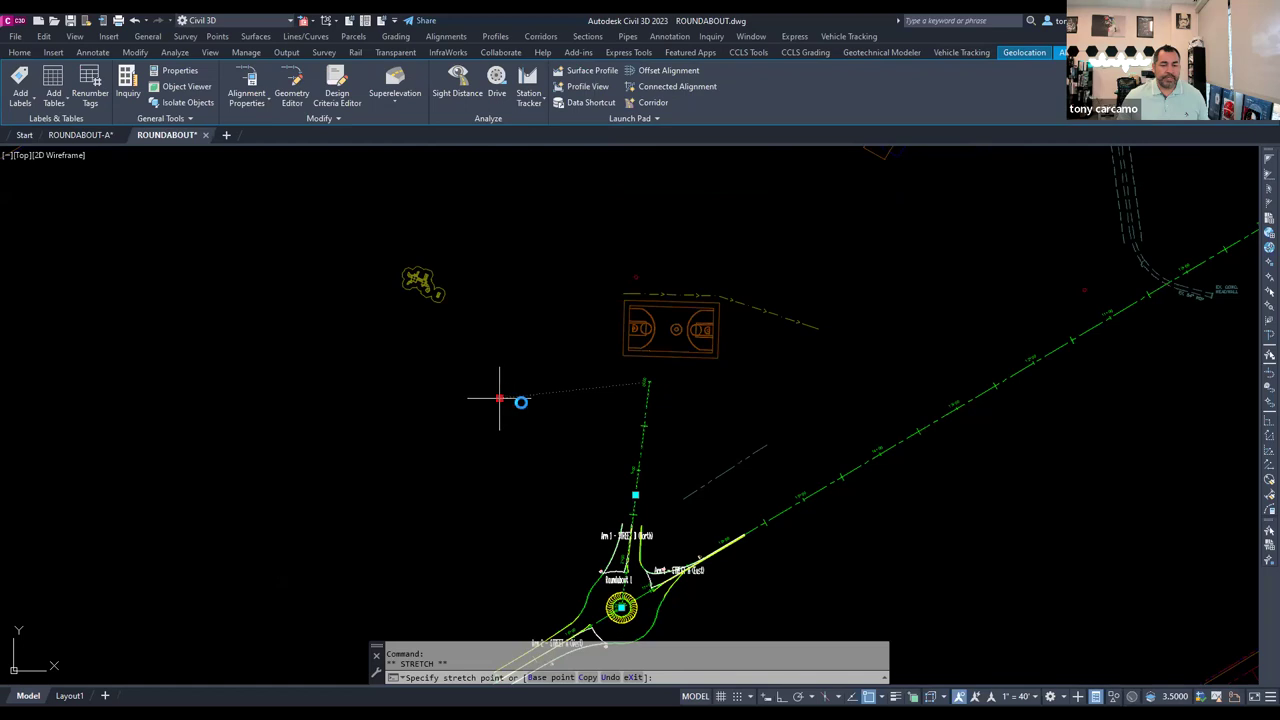
{"action": "left_click", "coordinate": [500, 407]}
{"action": "middle_click_drag", "start_coordinate": [635, 497], "coordinate": [640, 363]}
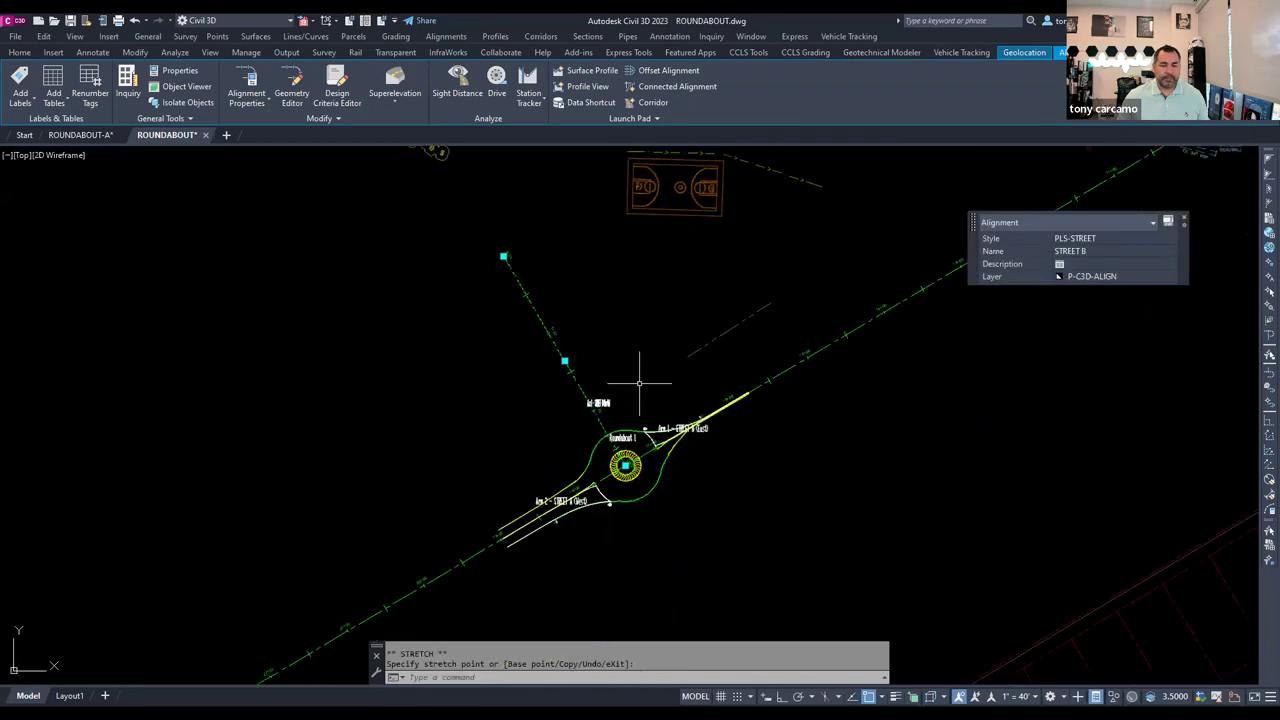
{"action": "key", "text": "Escape"}
{"action": "scroll", "coordinate": [680, 430], "scroll_direction": "up", "scroll_amount": 5}
{"action": "scroll", "coordinate": [720, 390], "scroll_direction": "down", "scroll_amount": 5}
{"action": "scroll", "coordinate": [510, 178], "scroll_direction": "up", "scroll_amount": 1}
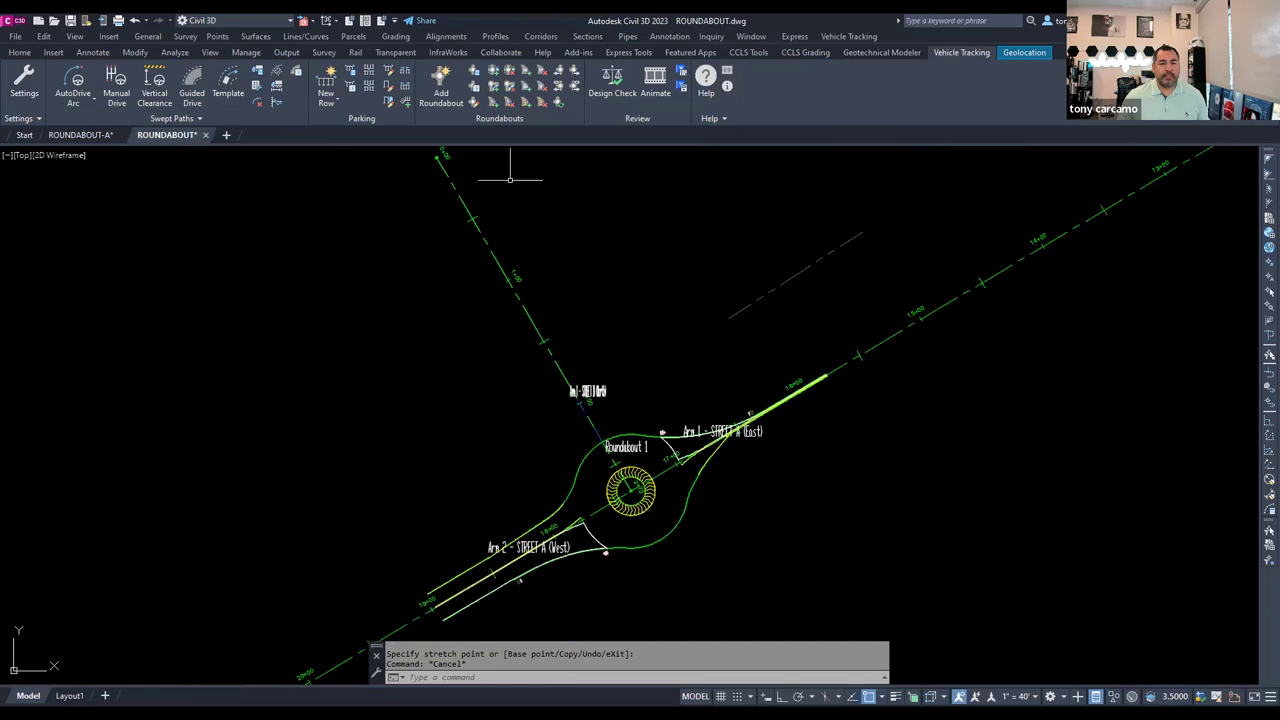
{"action": "left_click", "coordinate": [493, 78]}
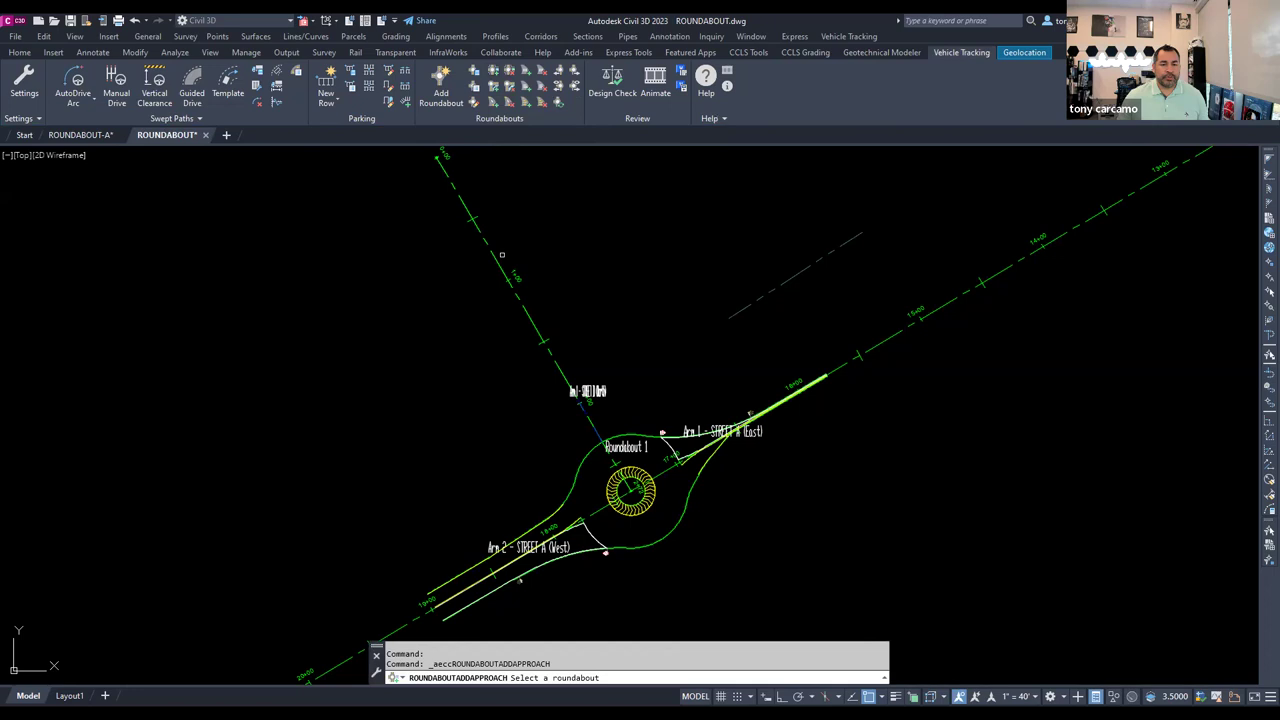
{"action": "key", "text": "Escape"}
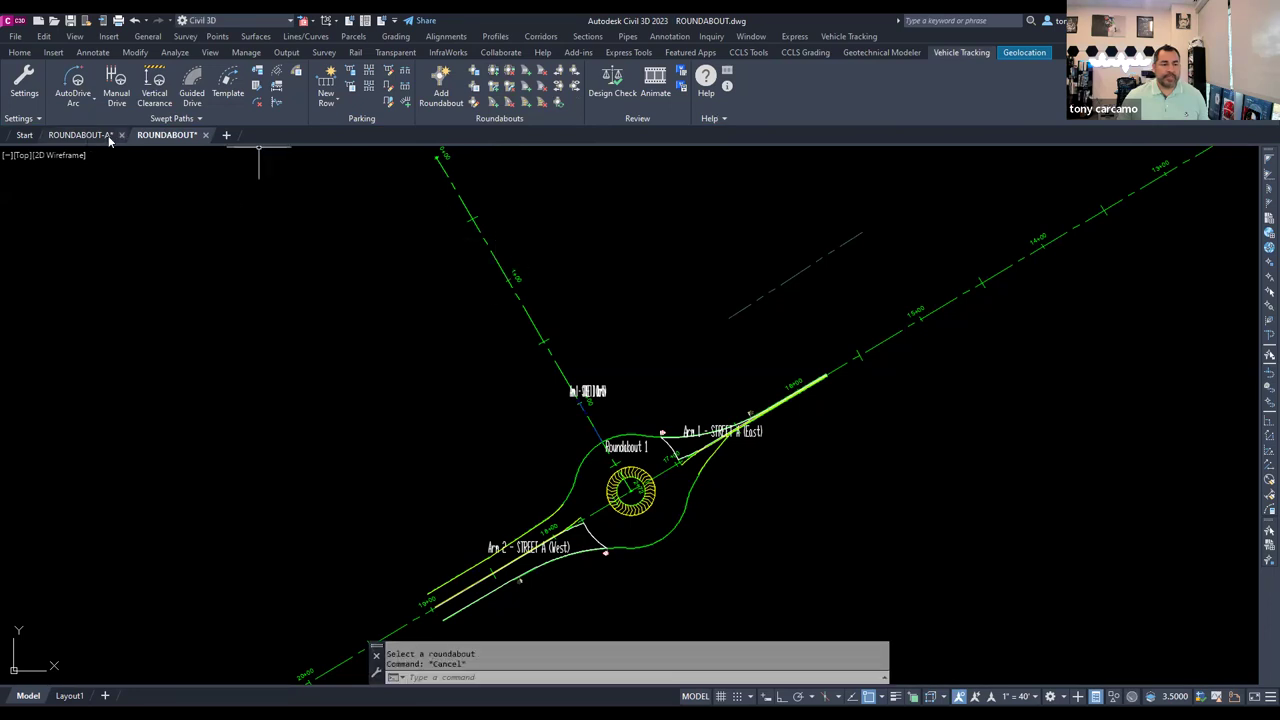
Switch to the ROUNDABOUT-A drawing, display the roundabout's next visibility sightline, and examine its hatched area along the eastern STREET A arm.
{"action": "left_click", "coordinate": [80, 134]}
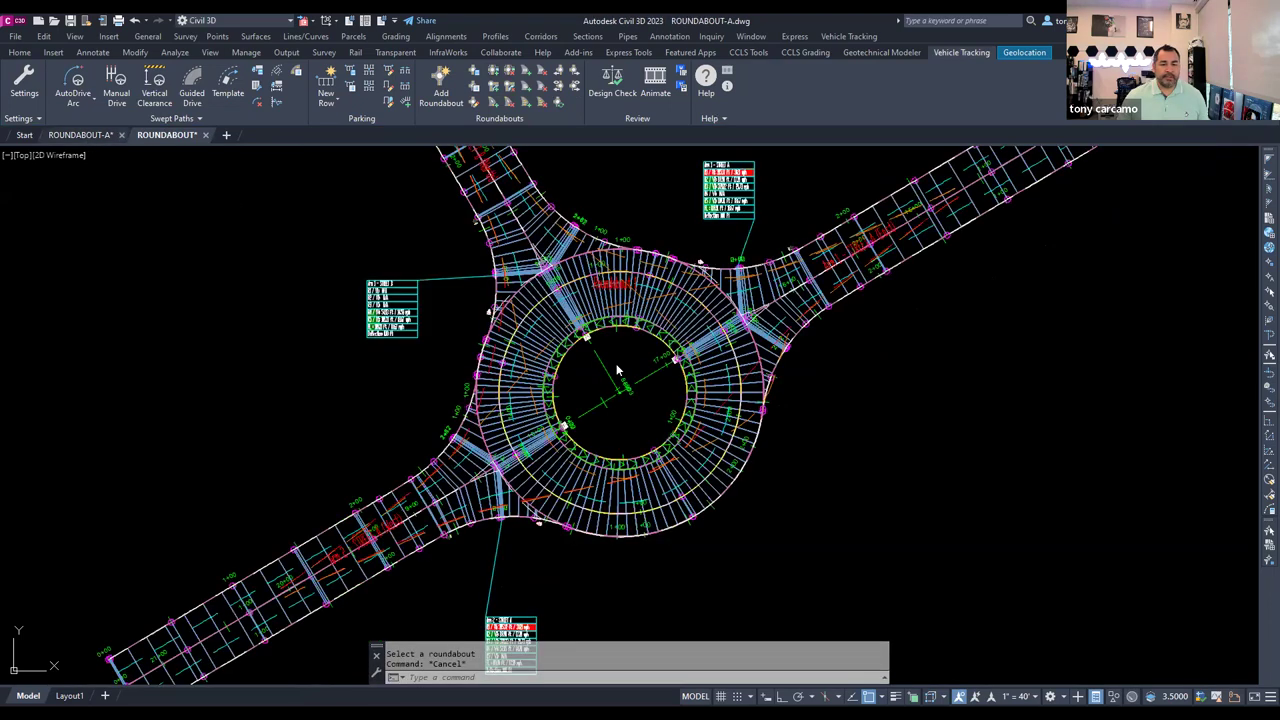
{"action": "left_click", "coordinate": [560, 86]}
{"action": "left_click", "coordinate": [700, 262]}
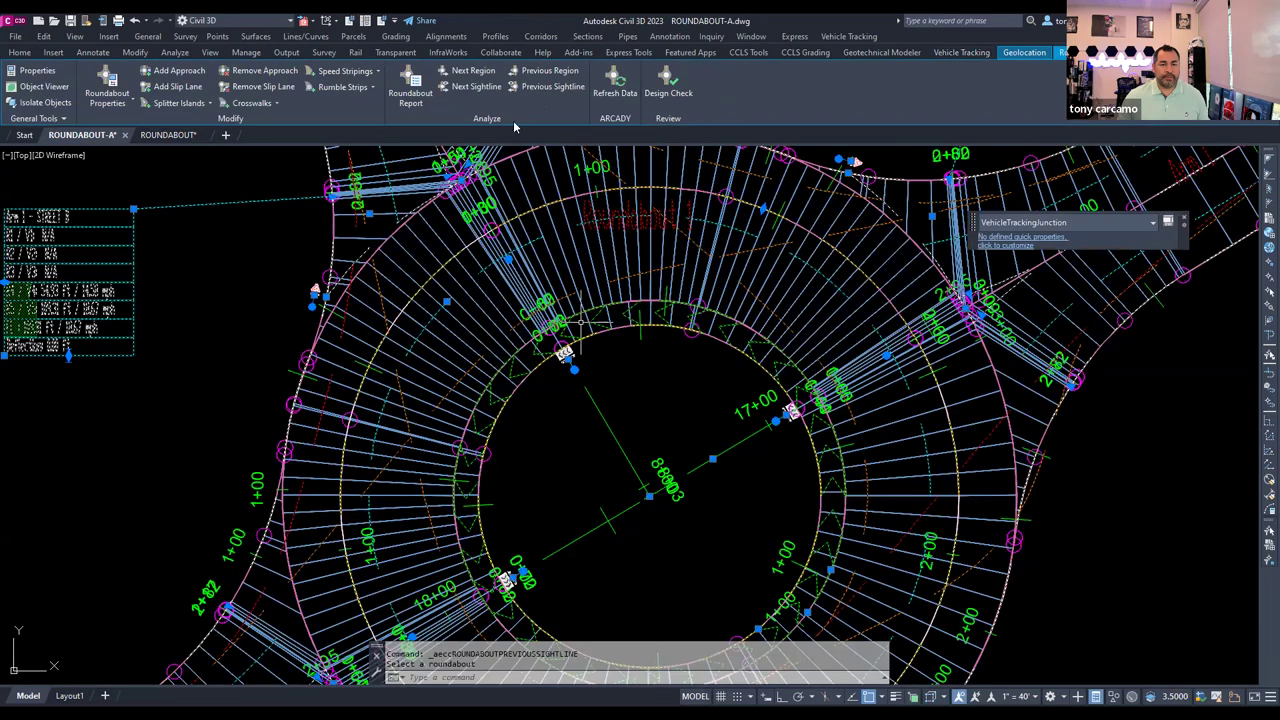
{"action": "left_click", "coordinate": [476, 86]}
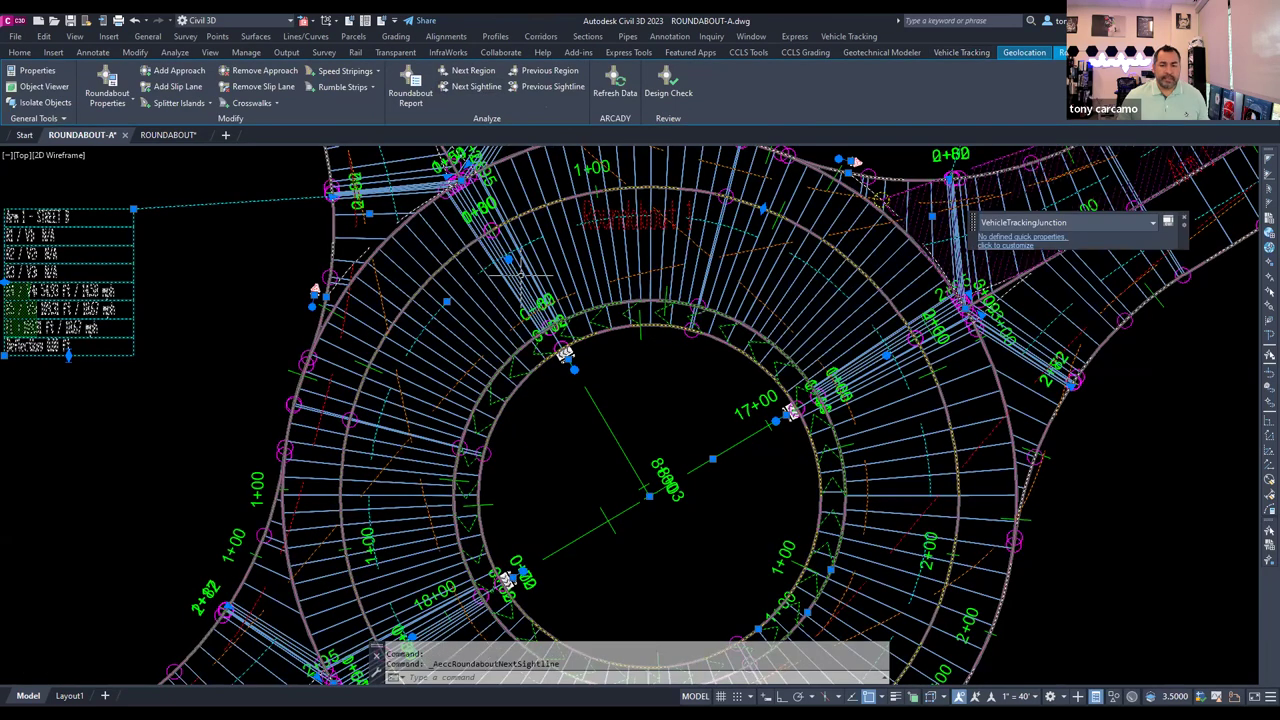
{"action": "middle_click_drag", "start_coordinate": [701, 265], "coordinate": [605, 326]}
{"action": "scroll", "coordinate": [605, 326], "scroll_direction": "down", "scroll_amount": 2}
{"action": "scroll", "coordinate": [806, 270], "scroll_direction": "down", "scroll_amount": 2}
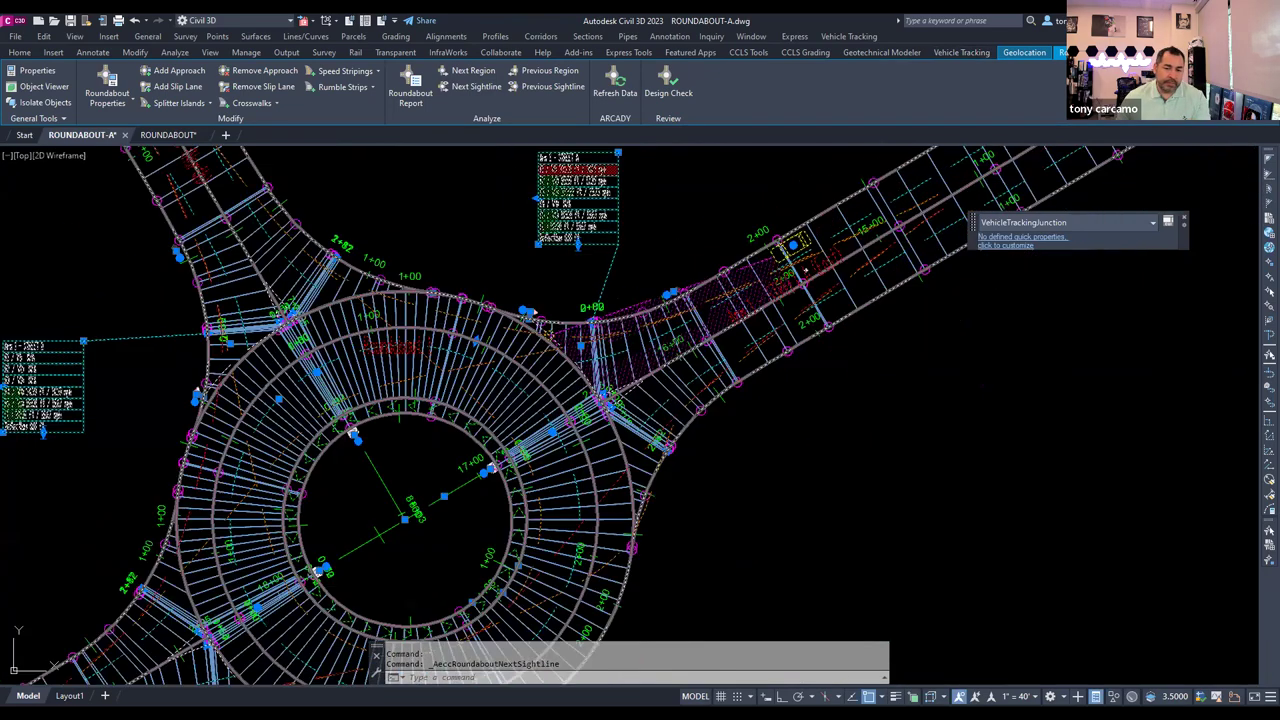
{"action": "middle_click_drag", "start_coordinate": [788, 267], "coordinate": [703, 285]}
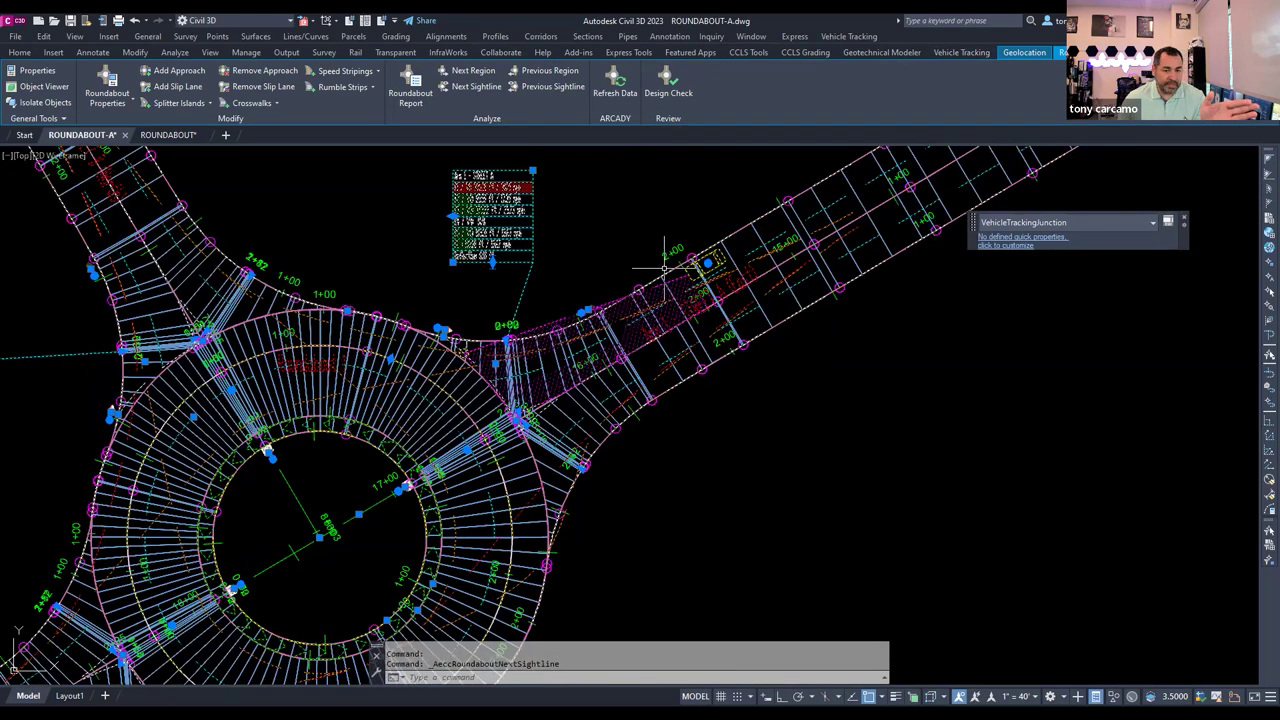
{"action": "scroll", "coordinate": [663, 267], "scroll_direction": "down", "scroll_amount": 2}
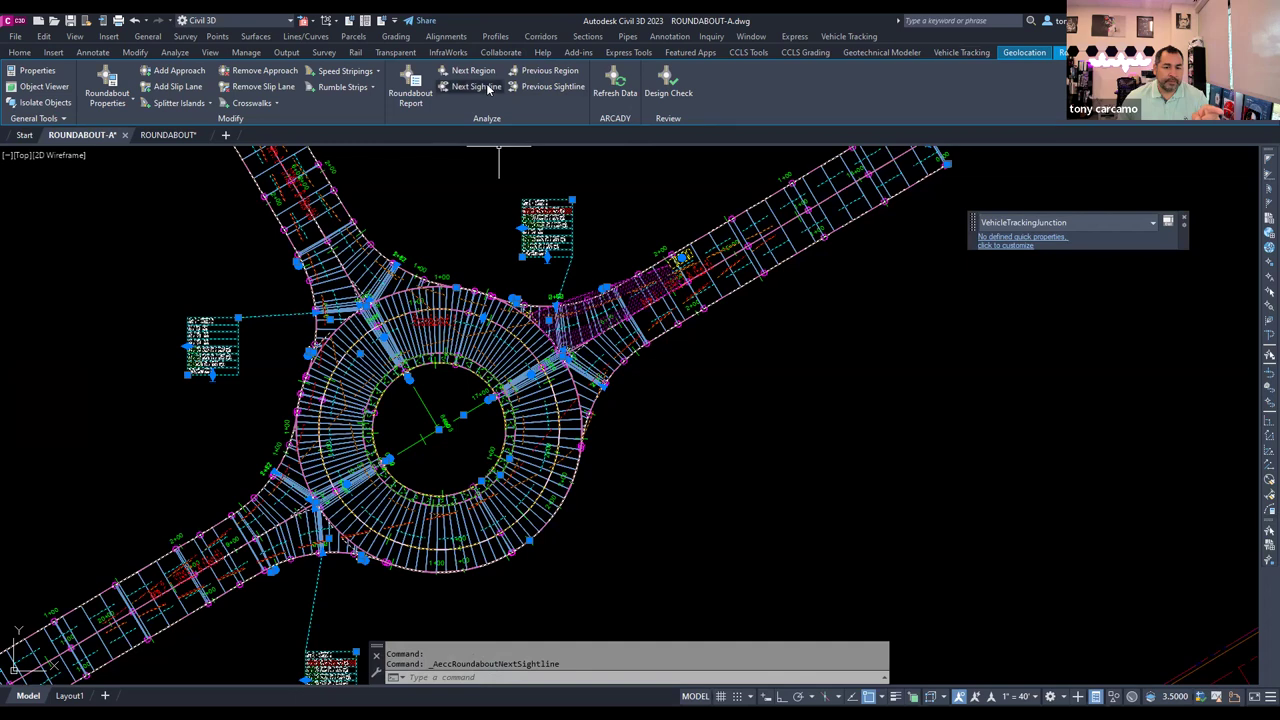
Advance to the visibility sightline that crosses the circulating roadway from the eastern approach.
{"action": "scroll", "coordinate": [410, 398], "scroll_direction": "down", "scroll_amount": 2}
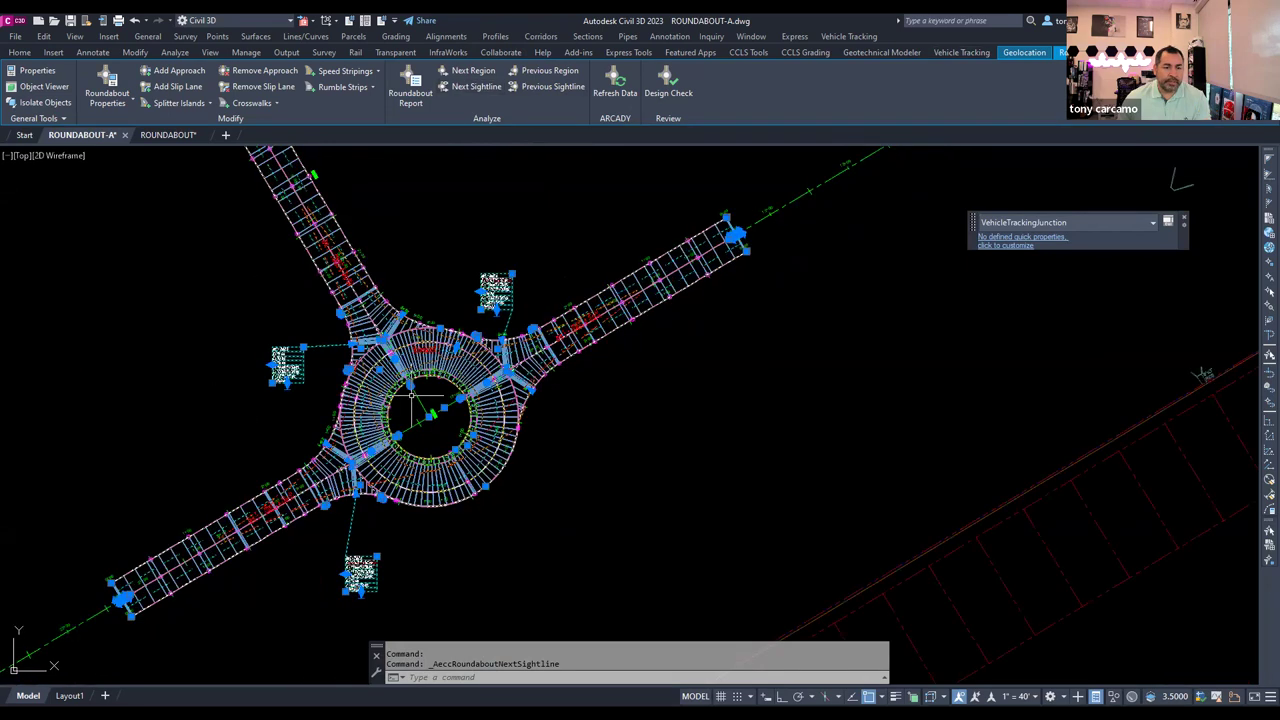
{"action": "middle_click_drag", "start_coordinate": [418, 210], "coordinate": [438, 248]}
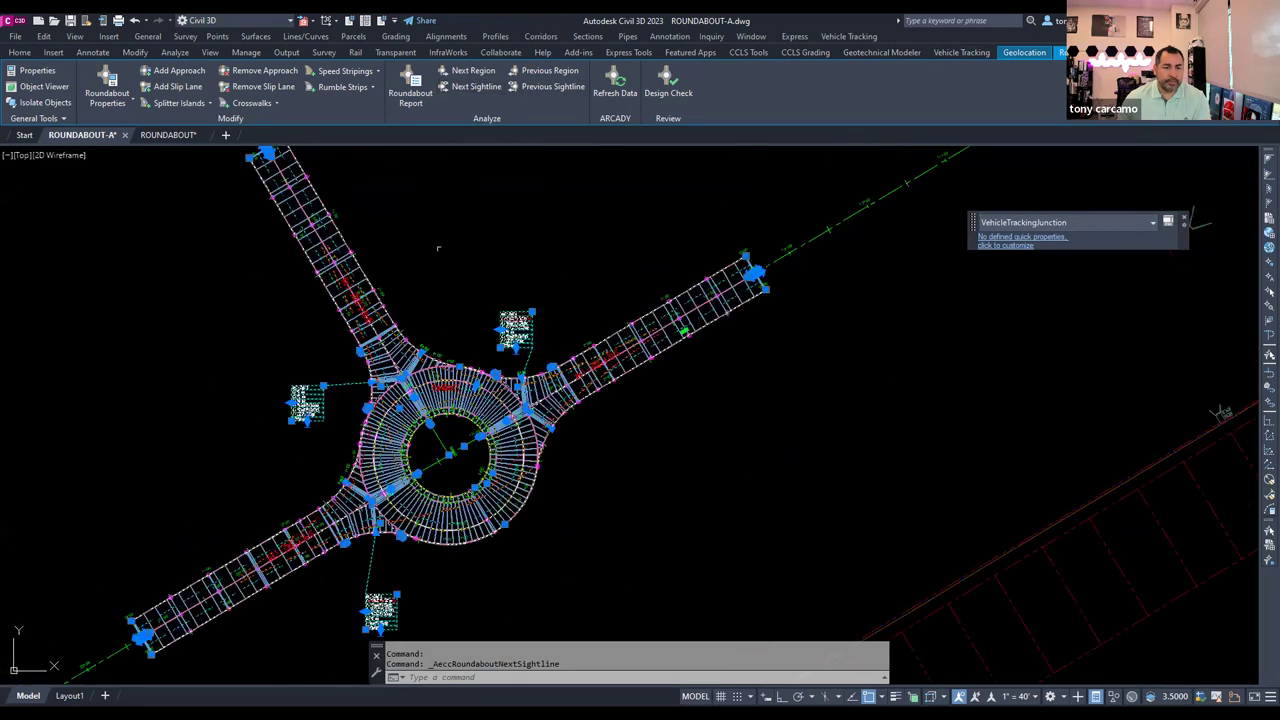
{"action": "left_click", "coordinate": [476, 86]}
{"action": "scroll", "coordinate": [464, 490], "scroll_direction": "up", "scroll_amount": 4}
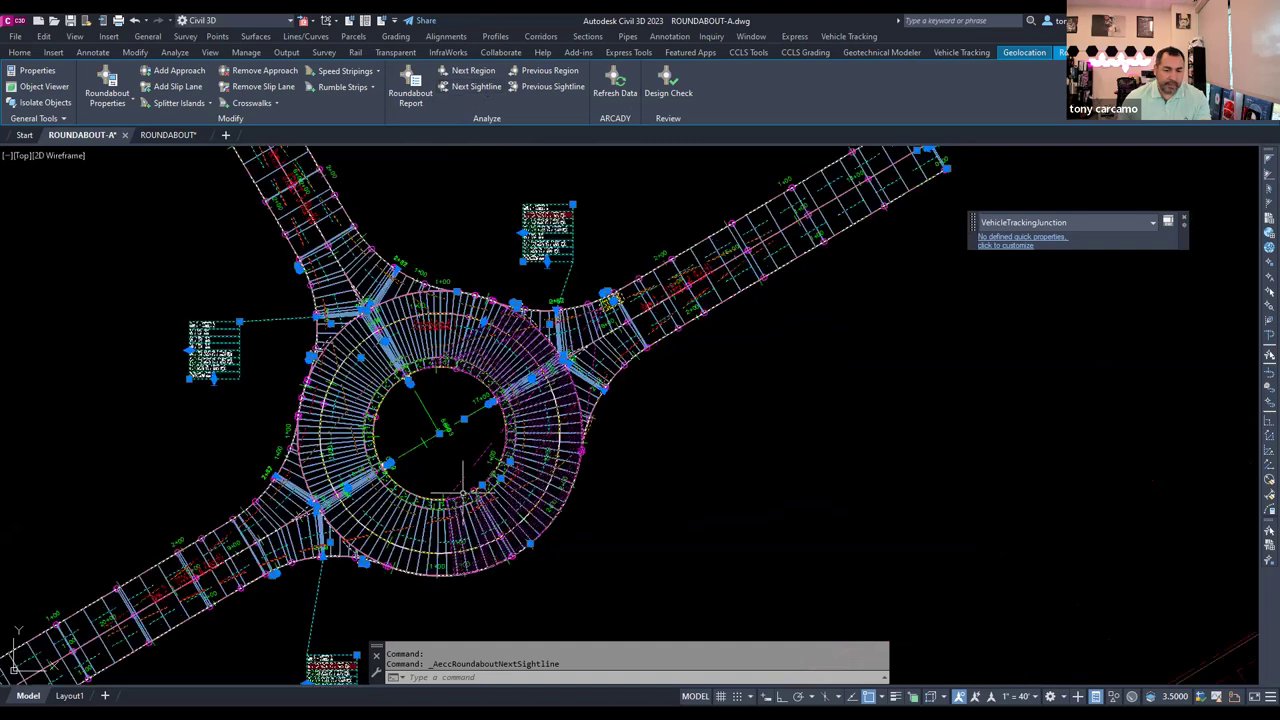
Freeze the roundabout's corridor layer JTN1CORRIDOR by picking a corridor object in the drawing.
{"action": "left_click", "coordinate": [20, 38]}
{"action": "left_click", "coordinate": [568, 168]}
{"action": "left_click", "coordinate": [565, 168]}
{"action": "left_click", "coordinate": [22, 52]}
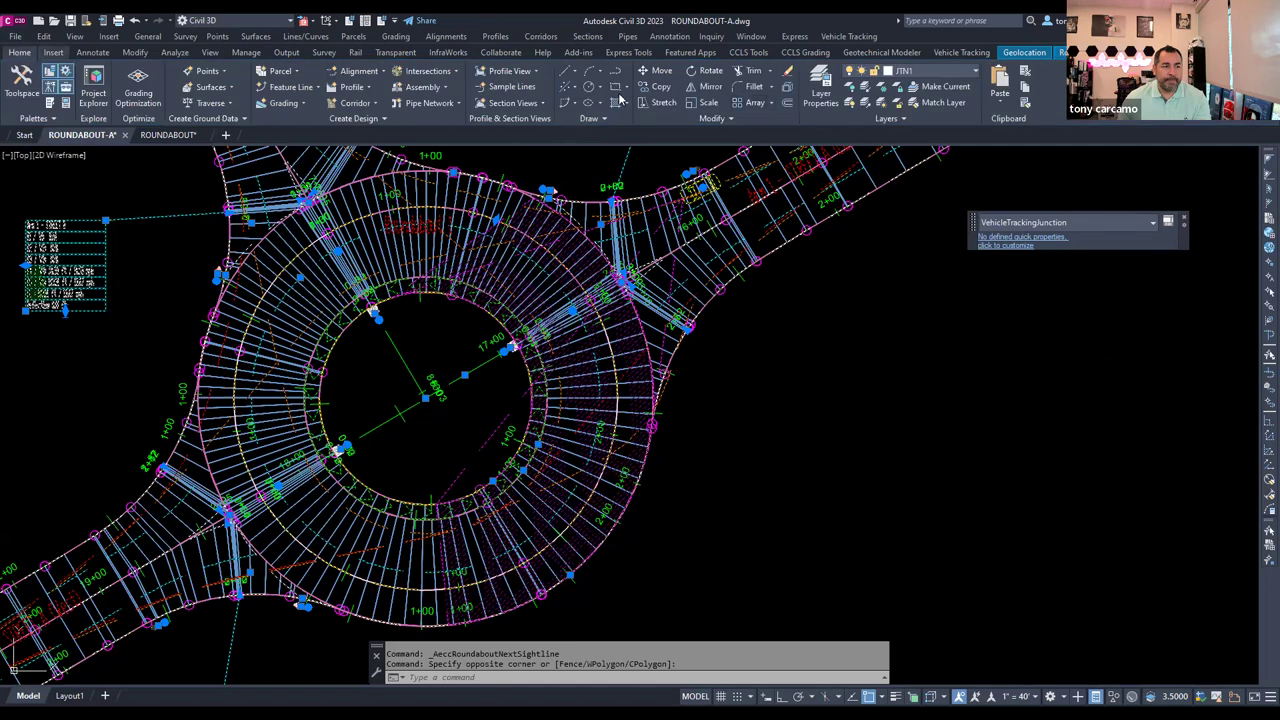
{"action": "left_click", "coordinate": [882, 87]}
{"action": "middle_click_drag", "start_coordinate": [453, 450], "coordinate": [475, 412]}
{"action": "left_click", "coordinate": [344, 471]}
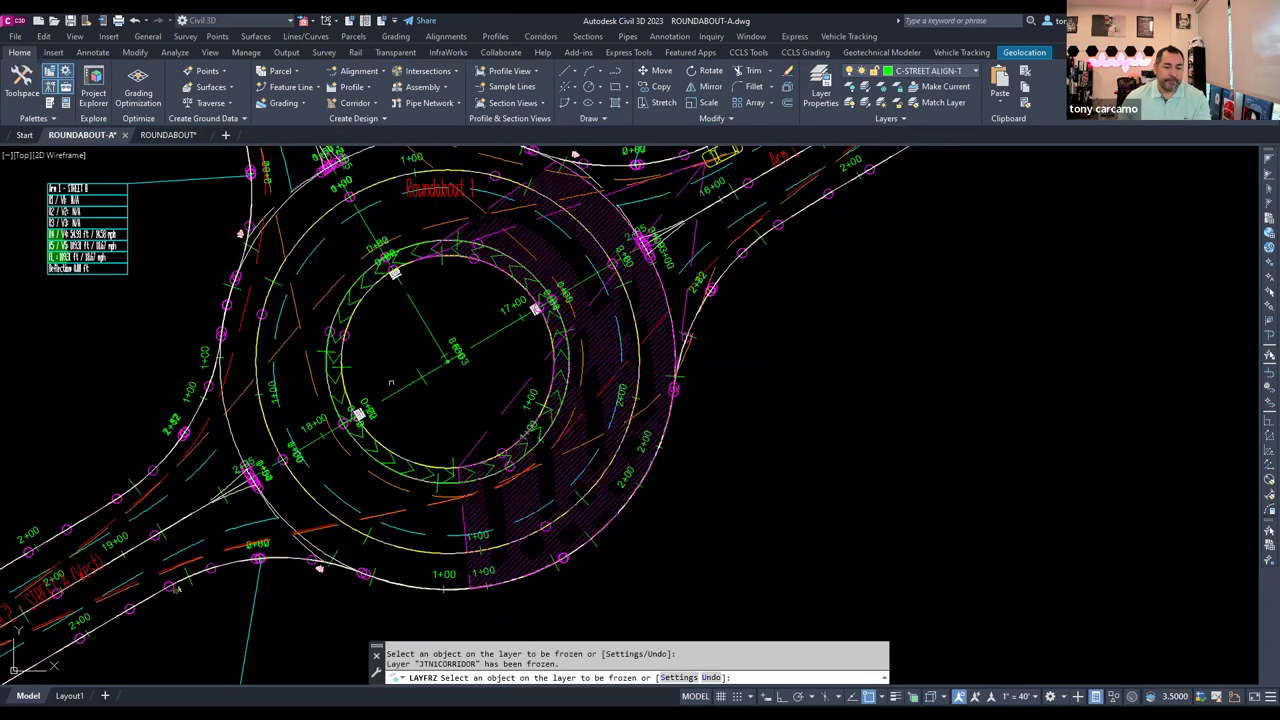
Try to freeze the roundabout's layer JTN1 by picking the roundabout, undo the freeze and end the layer freeze command.
{"action": "scroll", "coordinate": [381, 364], "scroll_direction": "down", "scroll_amount": 3}
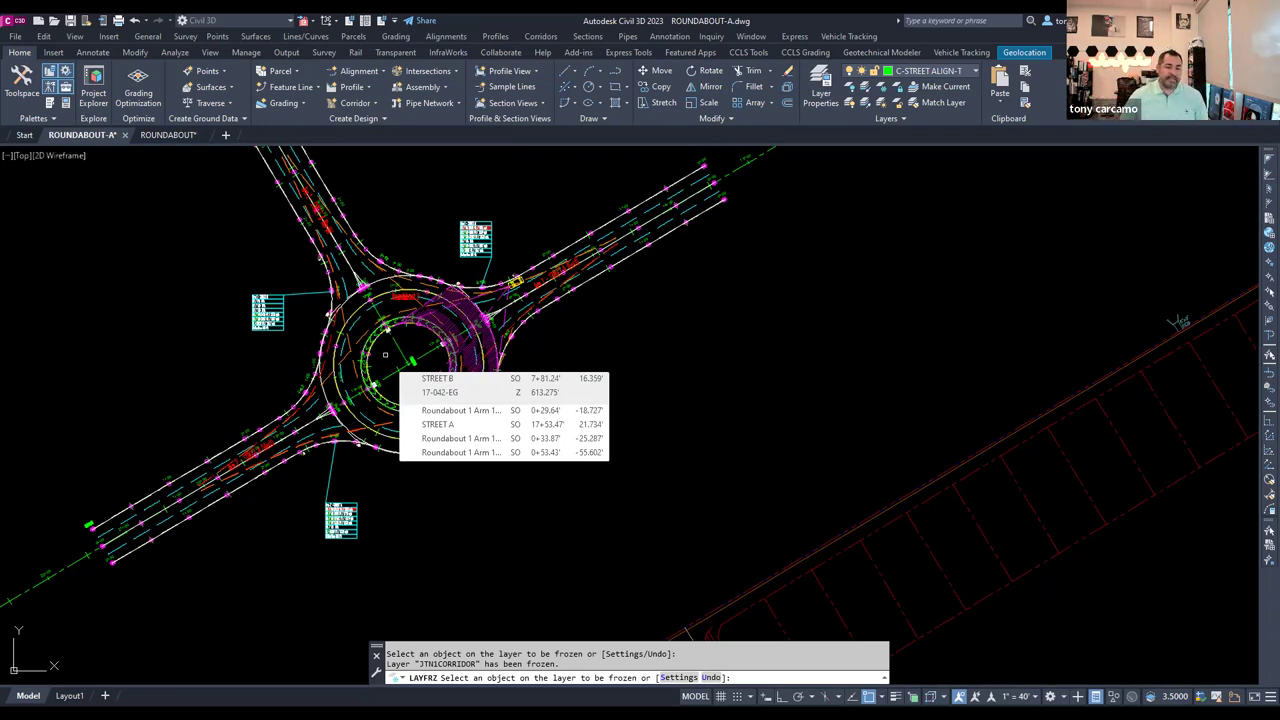
{"action": "scroll", "coordinate": [384, 354], "scroll_direction": "up", "scroll_amount": 3}
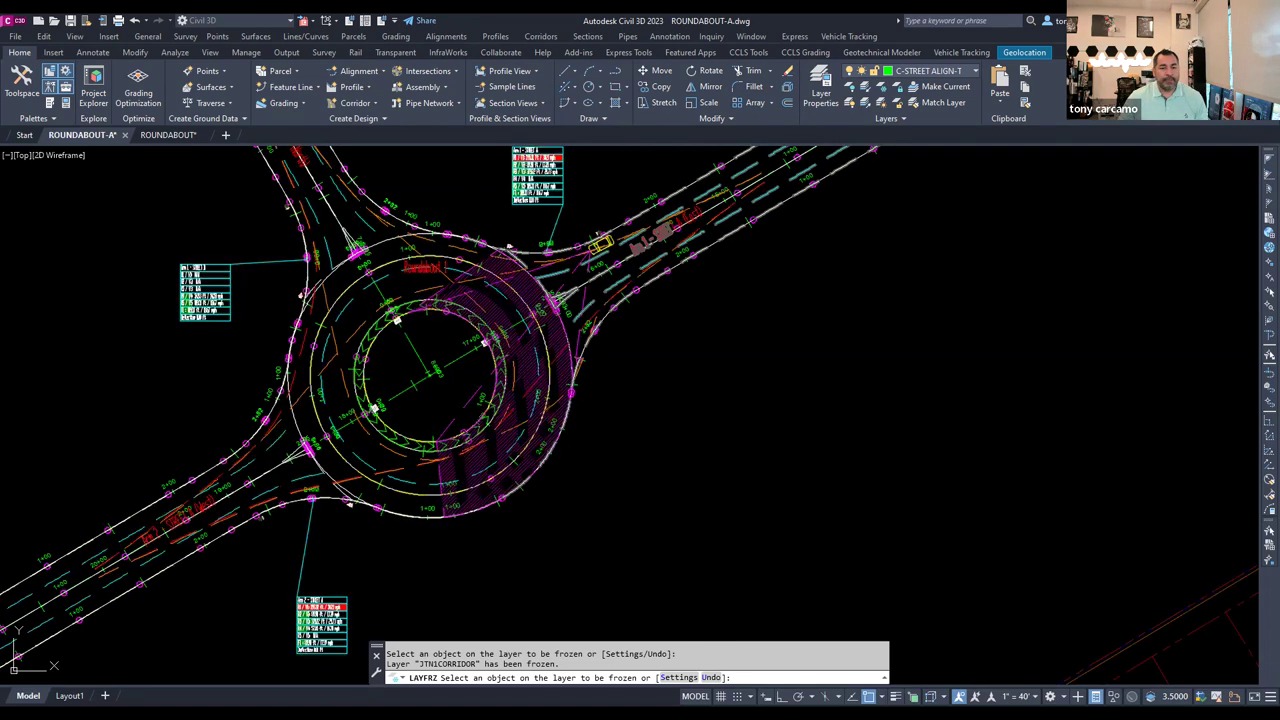
{"action": "left_click", "coordinate": [384, 263]}
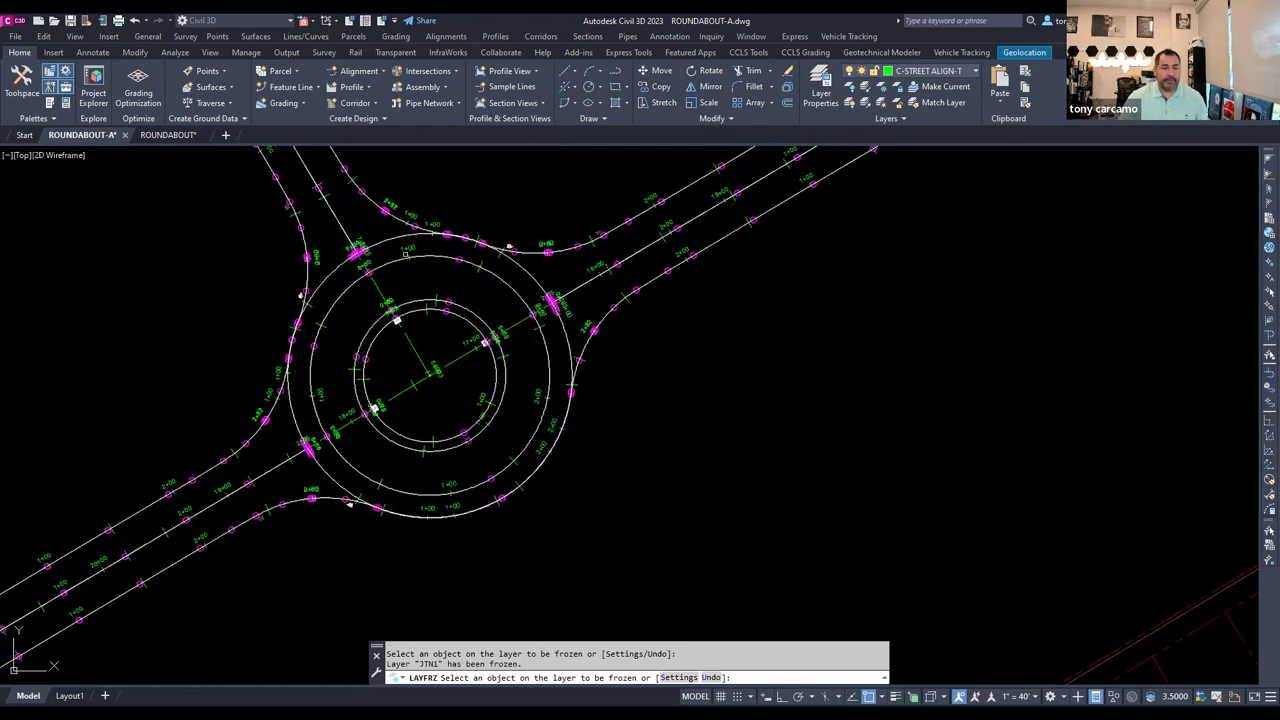
{"action": "type", "text": "U"}
{"action": "key", "text": "Return"}
{"action": "key", "text": "Escape"}
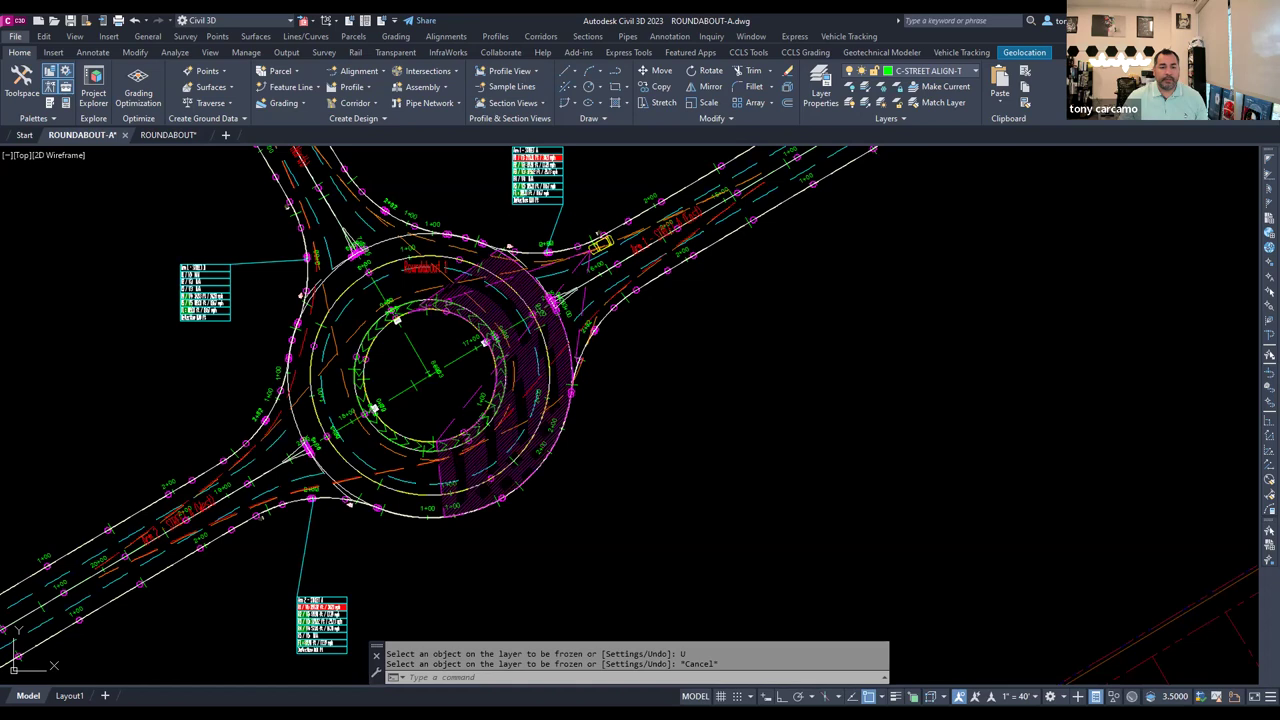
Advance the roundabout to its next visibility sightline, on the western STREET A approach, and clear the selection.
{"action": "left_click", "coordinate": [470, 258]}
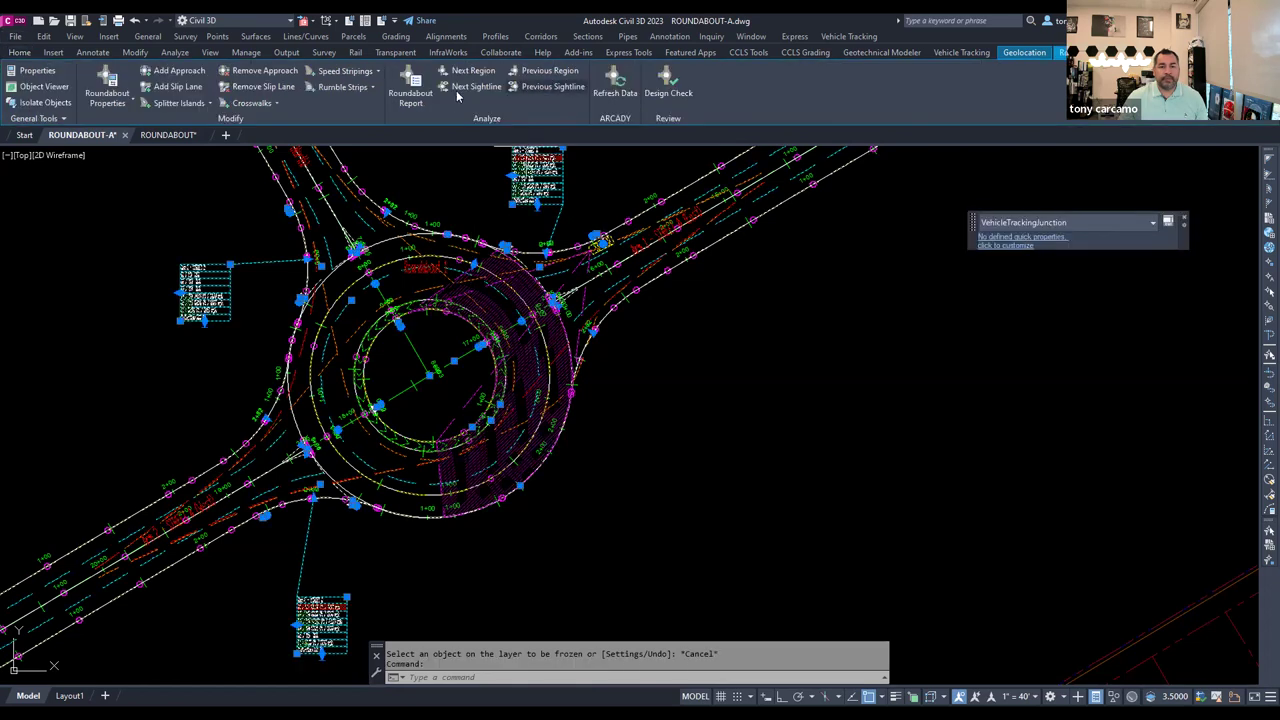
{"action": "left_click", "coordinate": [470, 87]}
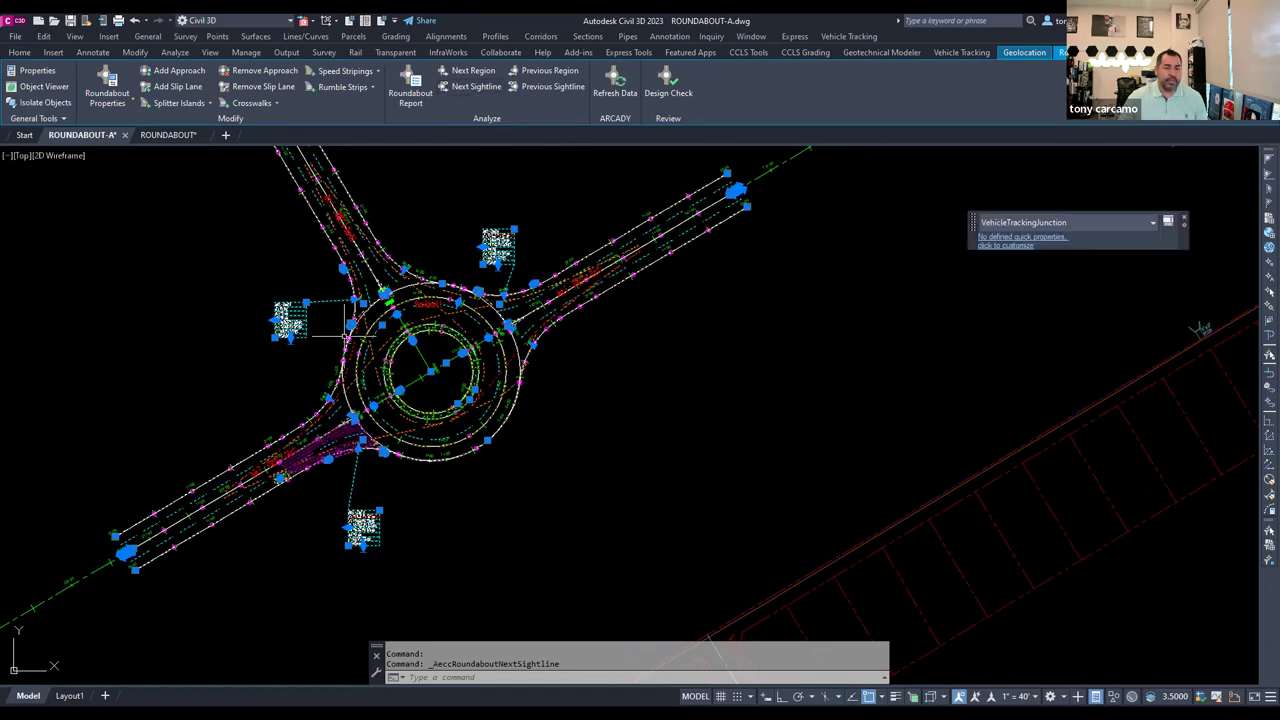
{"action": "middle_click_drag", "start_coordinate": [424, 245], "coordinate": [474, 247]}
{"action": "key", "text": "Escape"}
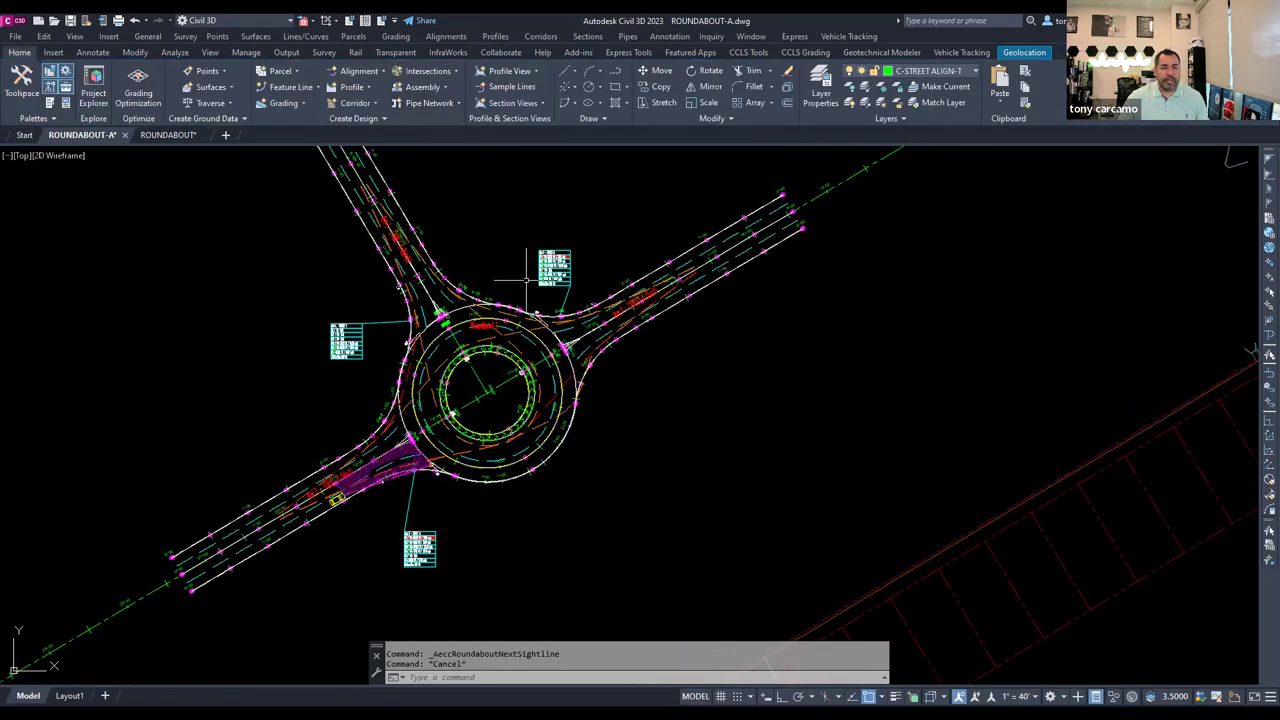
Select the roundabout again and bring up the Vehicle Tracking tools for it.
{"action": "left_click", "coordinate": [436, 297]}
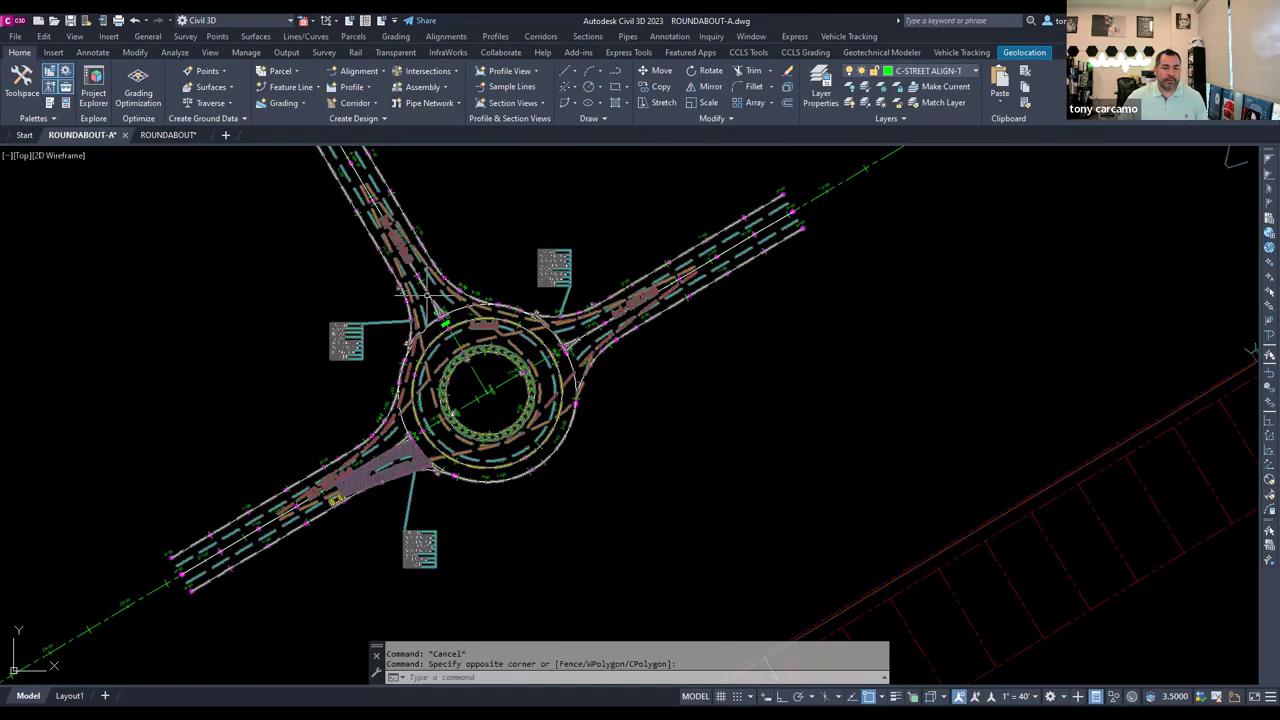
{"action": "left_click", "coordinate": [438, 291]}
{"action": "left_click", "coordinate": [961, 52]}
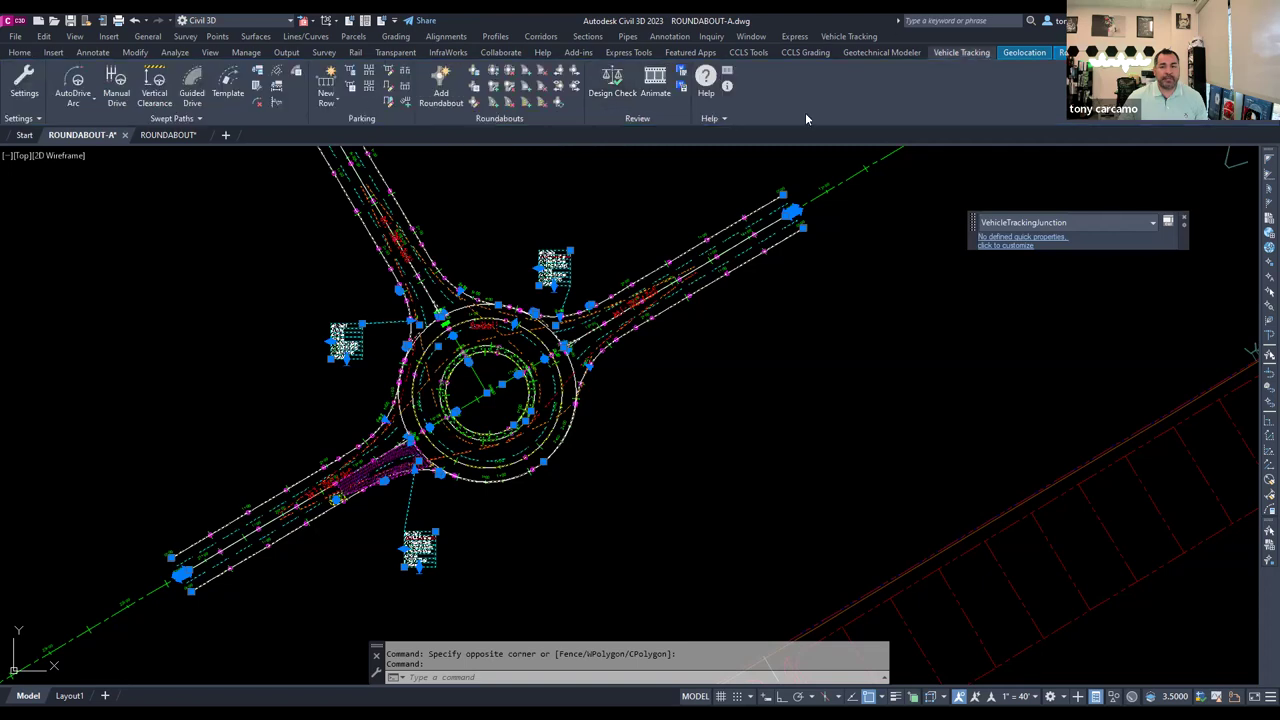